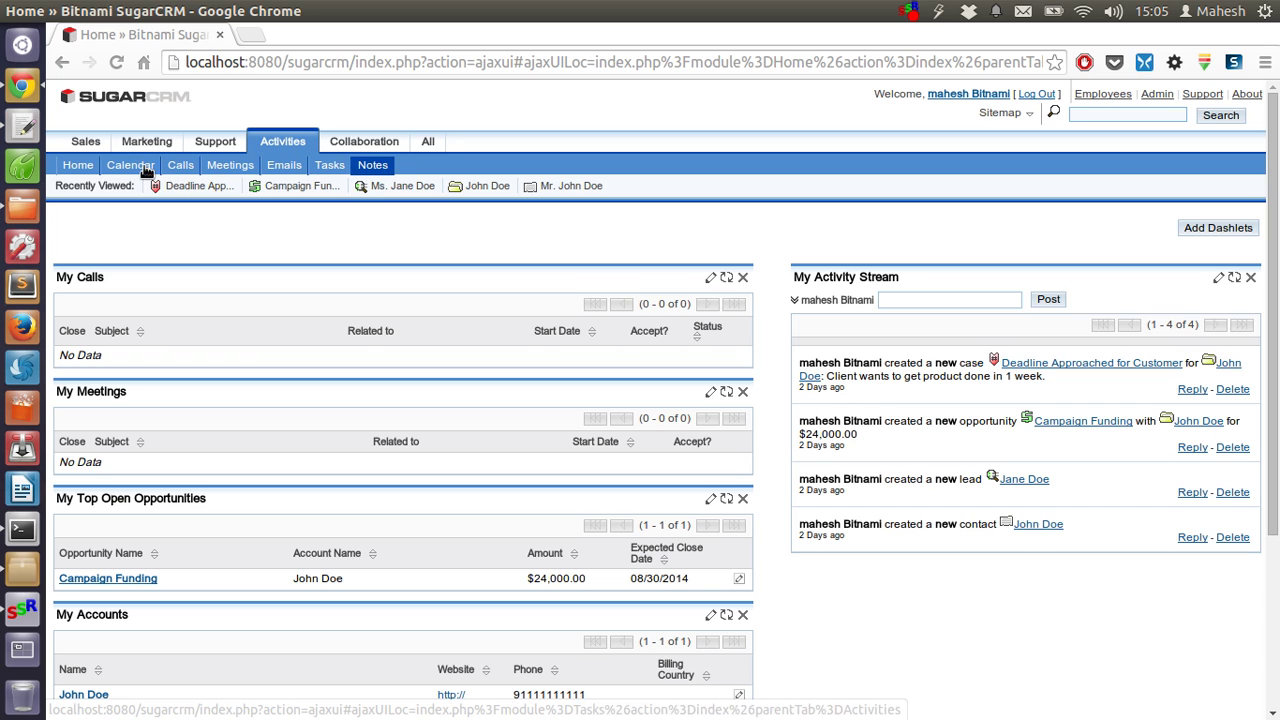
- Open the Calendar subtab under Activities from the Home dashboard
click(137, 166)
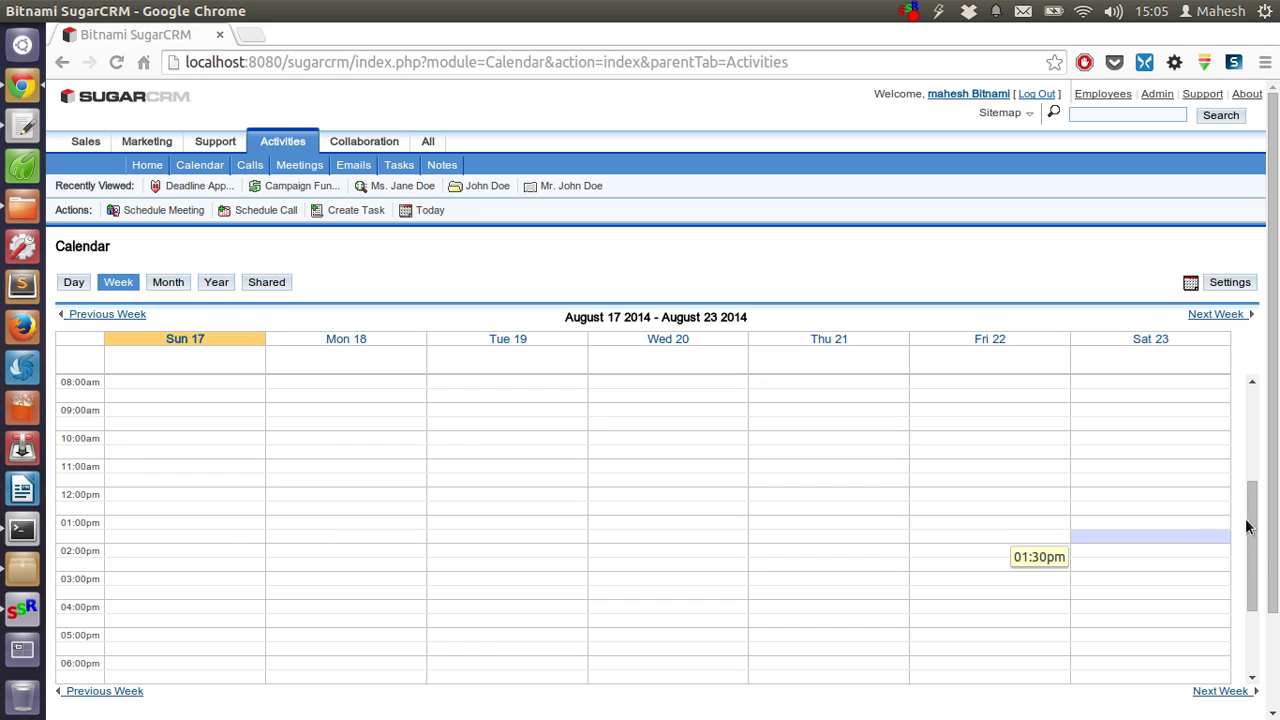
- Review the August 17–23, 2014 week grid, then start a new call
click(1256, 652)
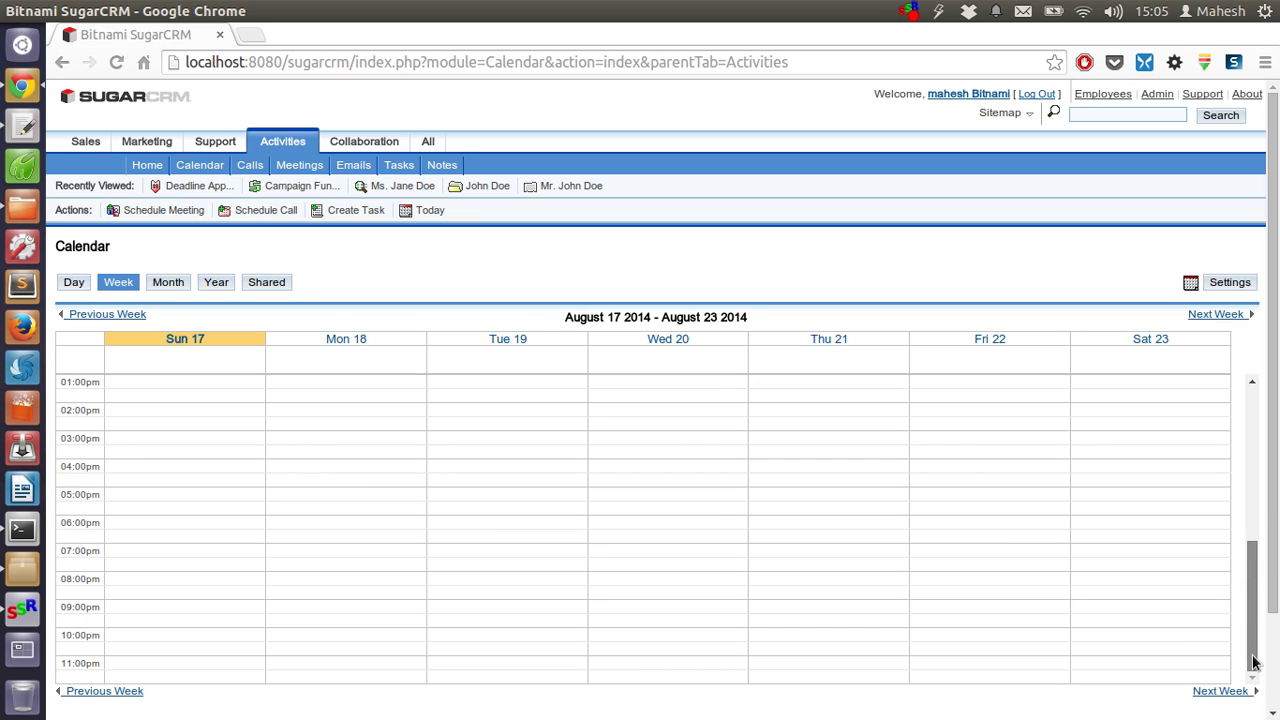
click(1251, 392)
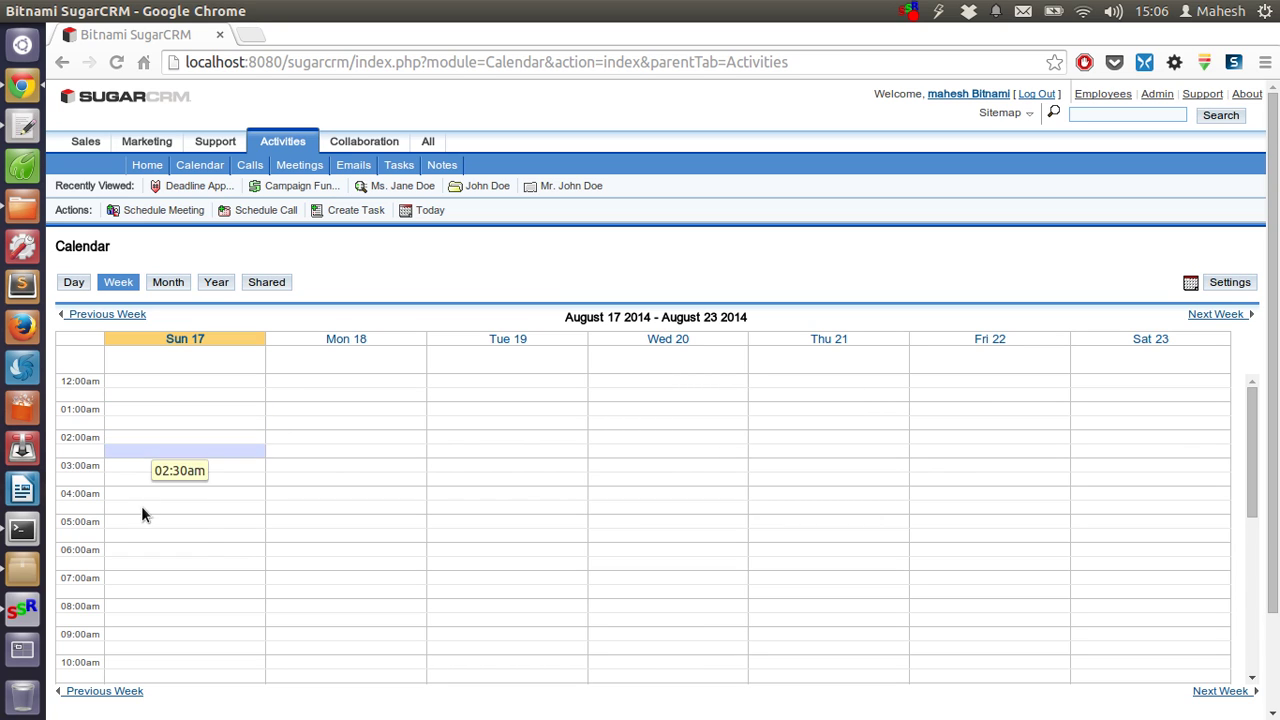
click(253, 213)
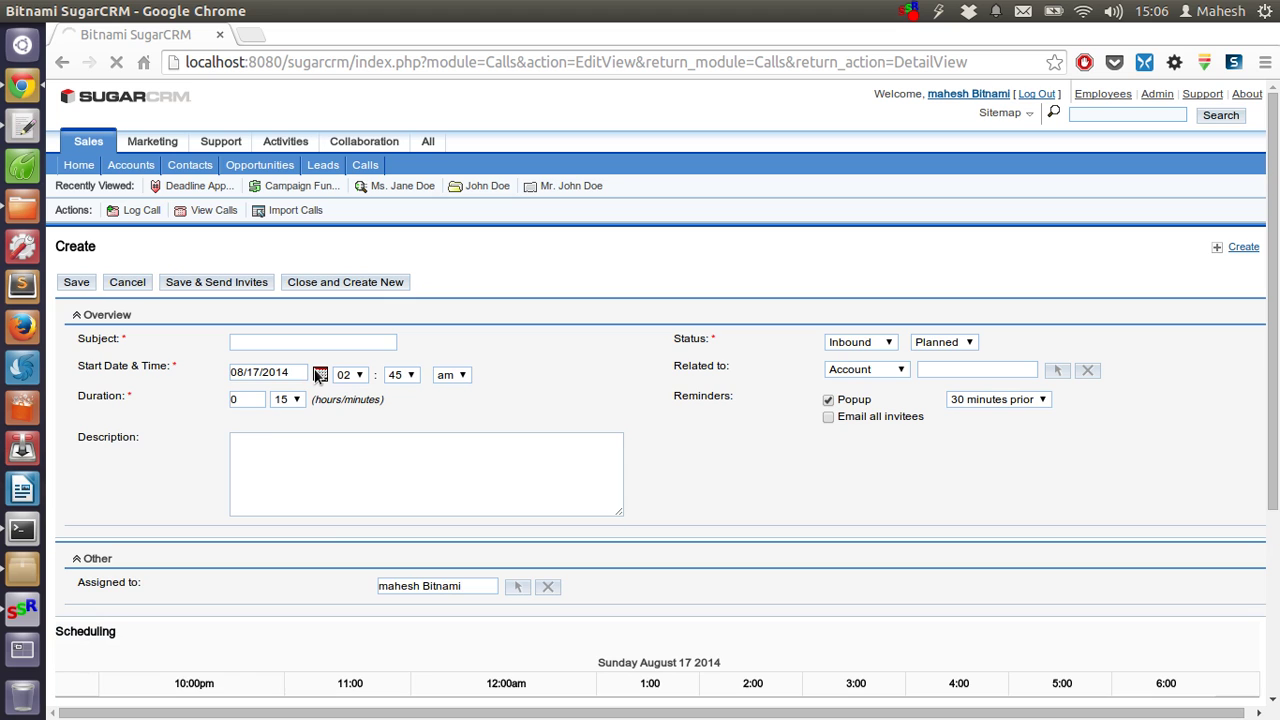
- Date the call 08/18/2014, subject 'Call with client', description 'Skype call client manufact dept'
click(318, 374)
click(204, 551)
click(317, 341)
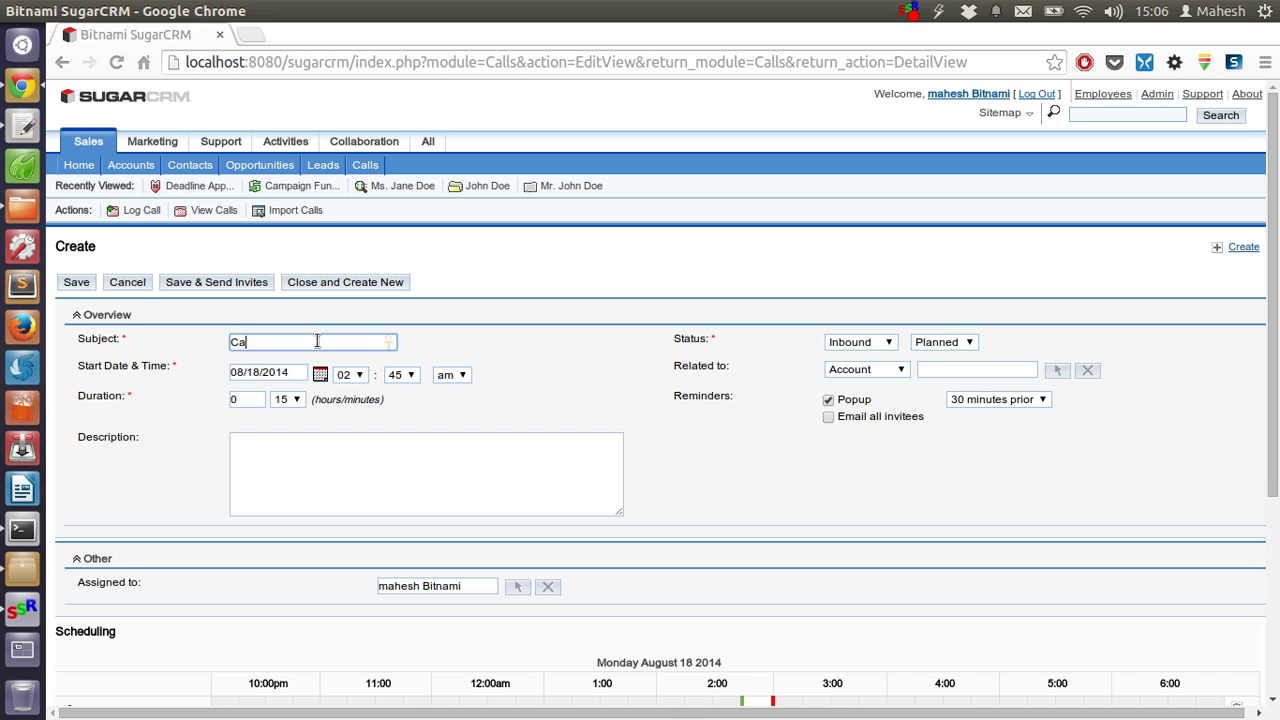
text(Call with client)
click(285, 444)
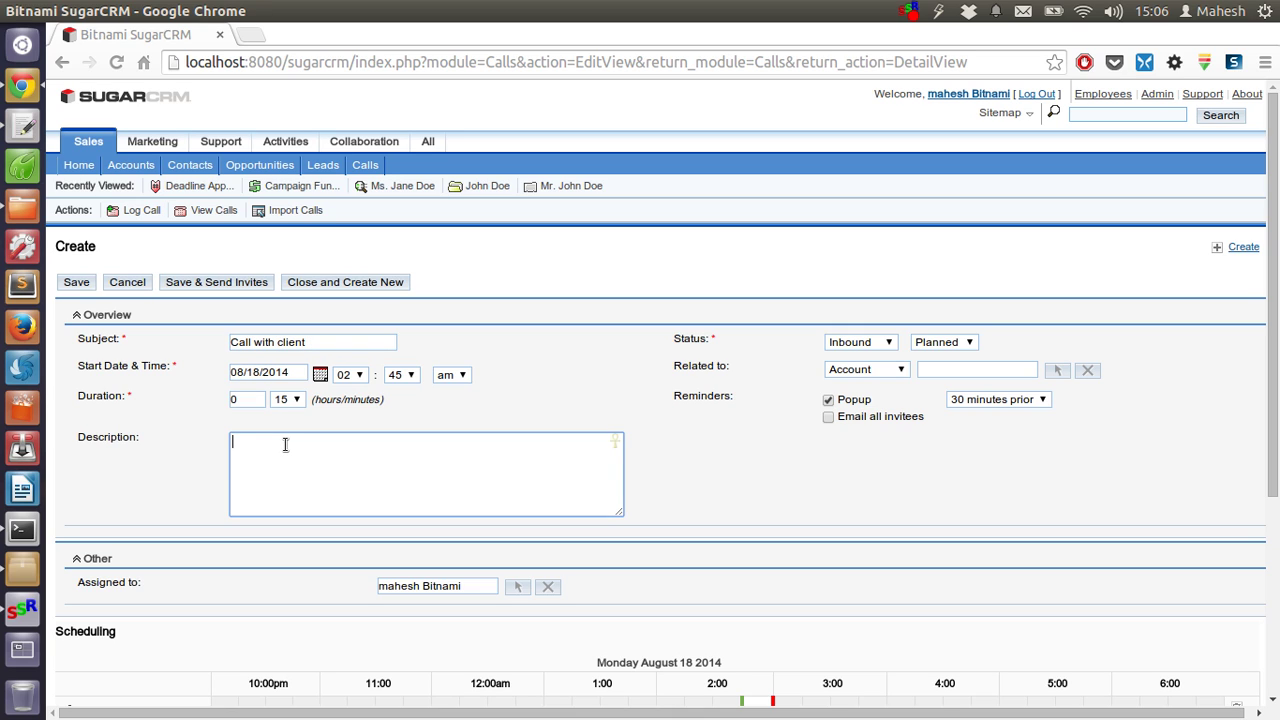
key(BackSpace)
key(BackSpace)
key(BackSpace)
key(BackSpace)
text(Skype call client manufact dep)
scroll(734, 363, down, 5)
- Save the call, review its 08/18/2014 02:45am 15-minute record, and return to Calendar
click(72, 614)
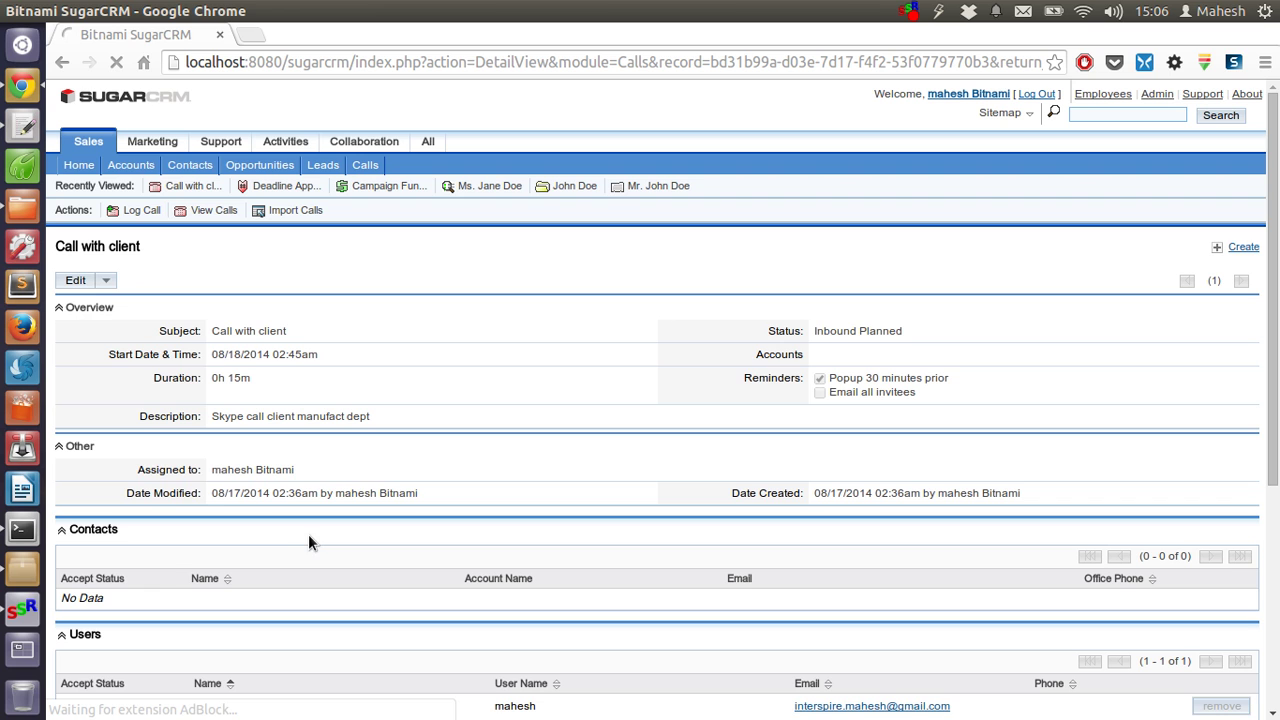
scroll(528, 472, down, 5)
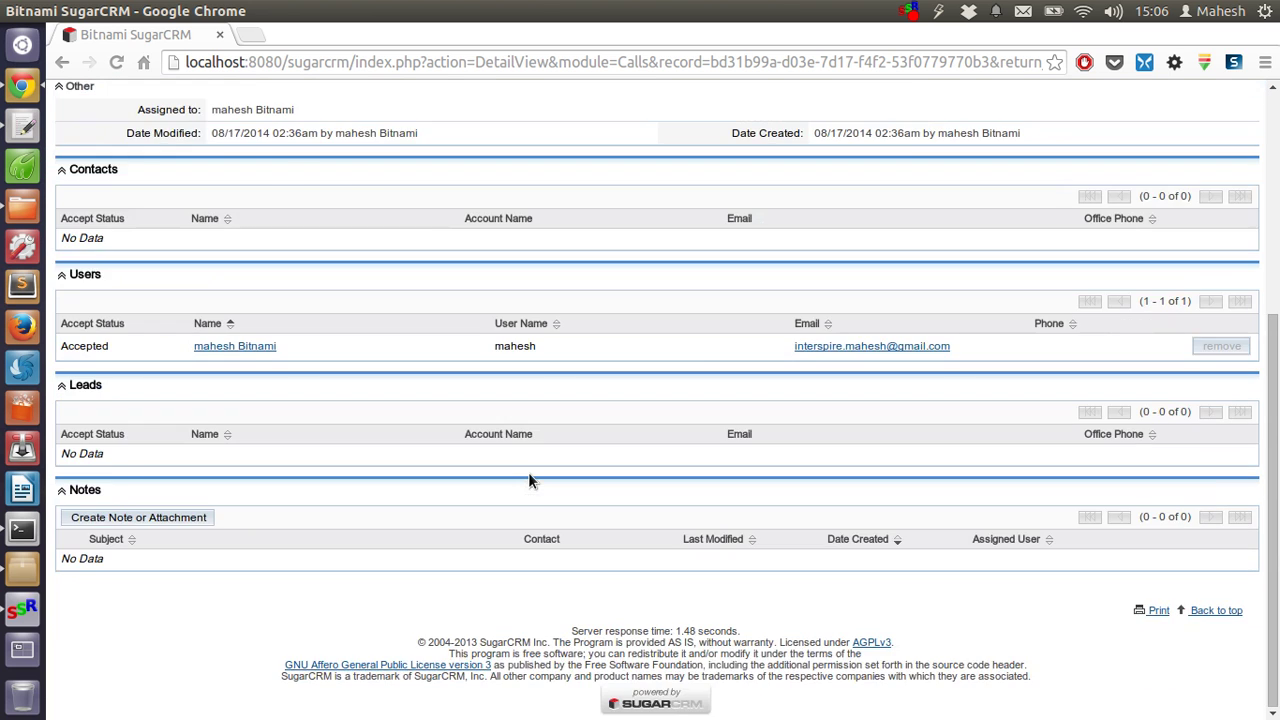
scroll(527, 474, up, 5)
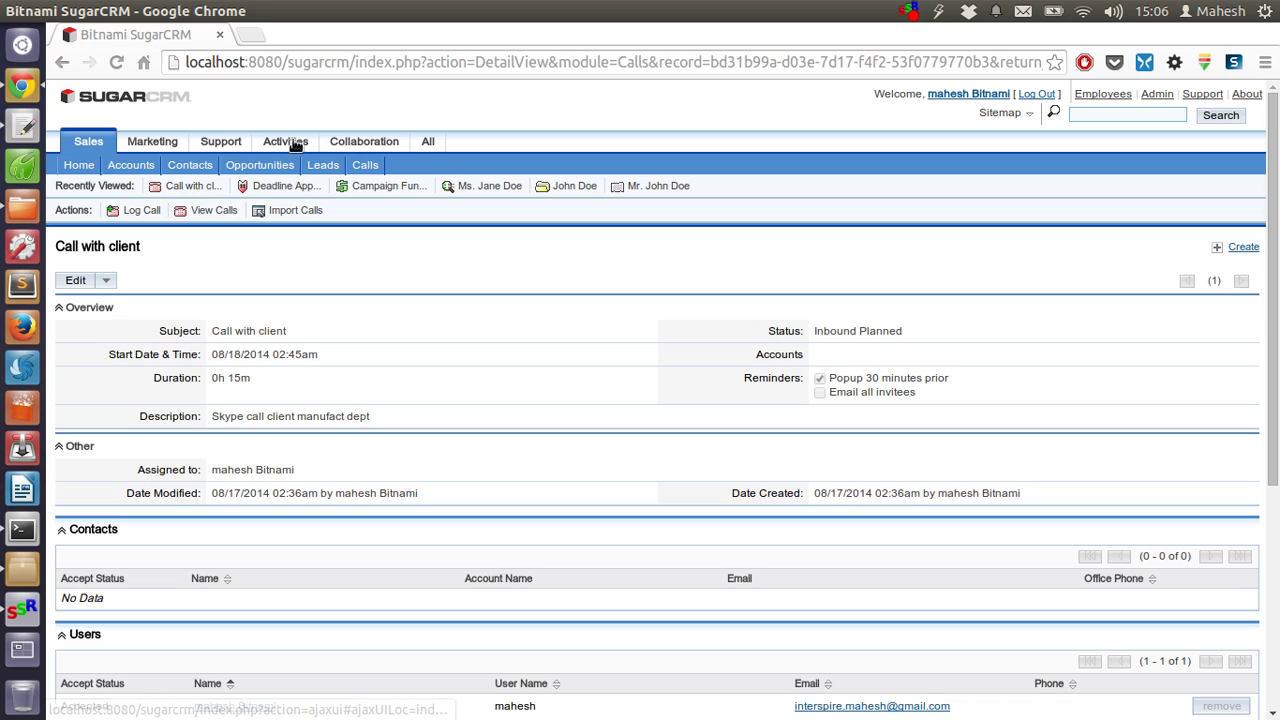
mouse_move(292, 143)
click(198, 165)
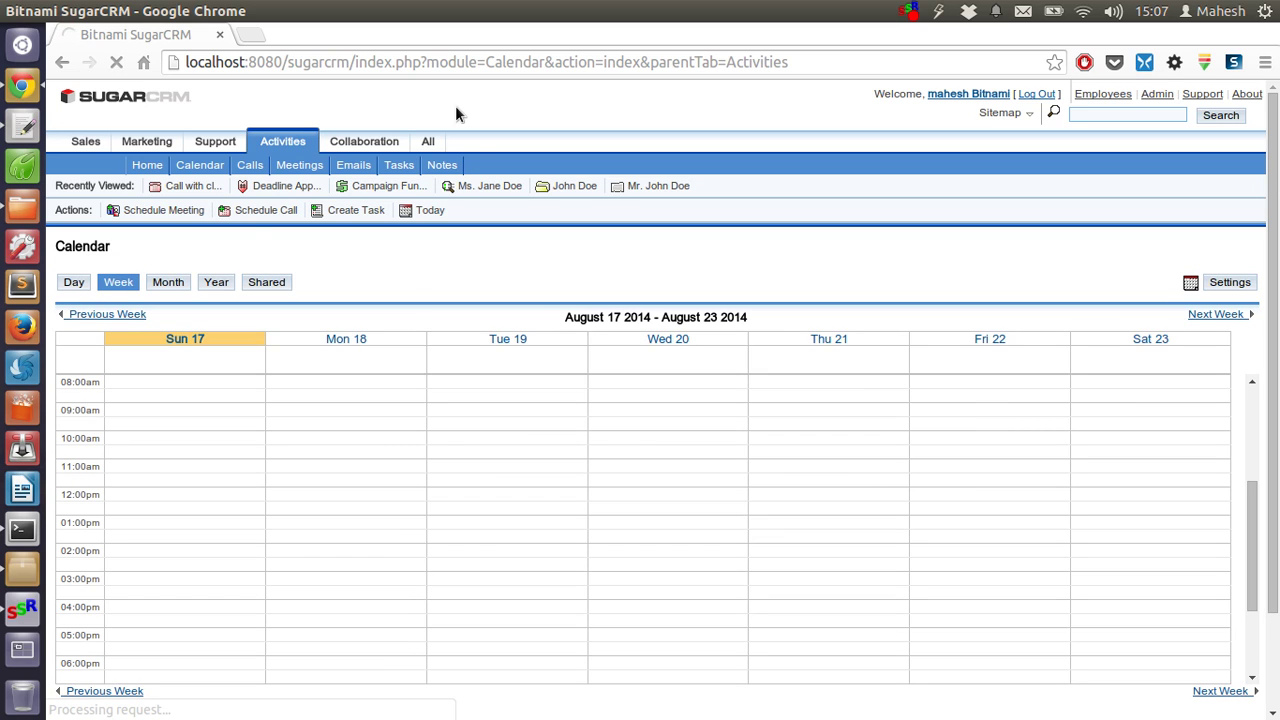
- Scroll the week grid up to 12:00am to find Call with client on Monday 18
scroll(415, 433, up, 3)
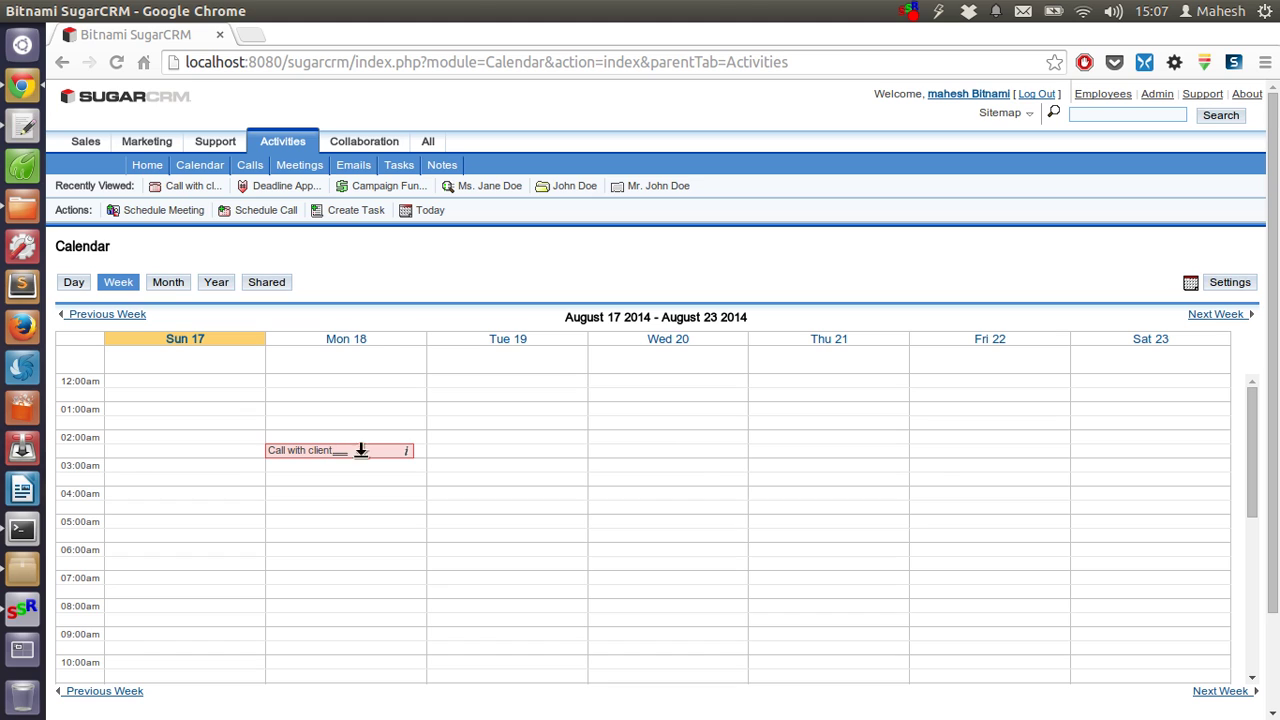
- Create a new task with the subject 'requirement gathering'
click(352, 211)
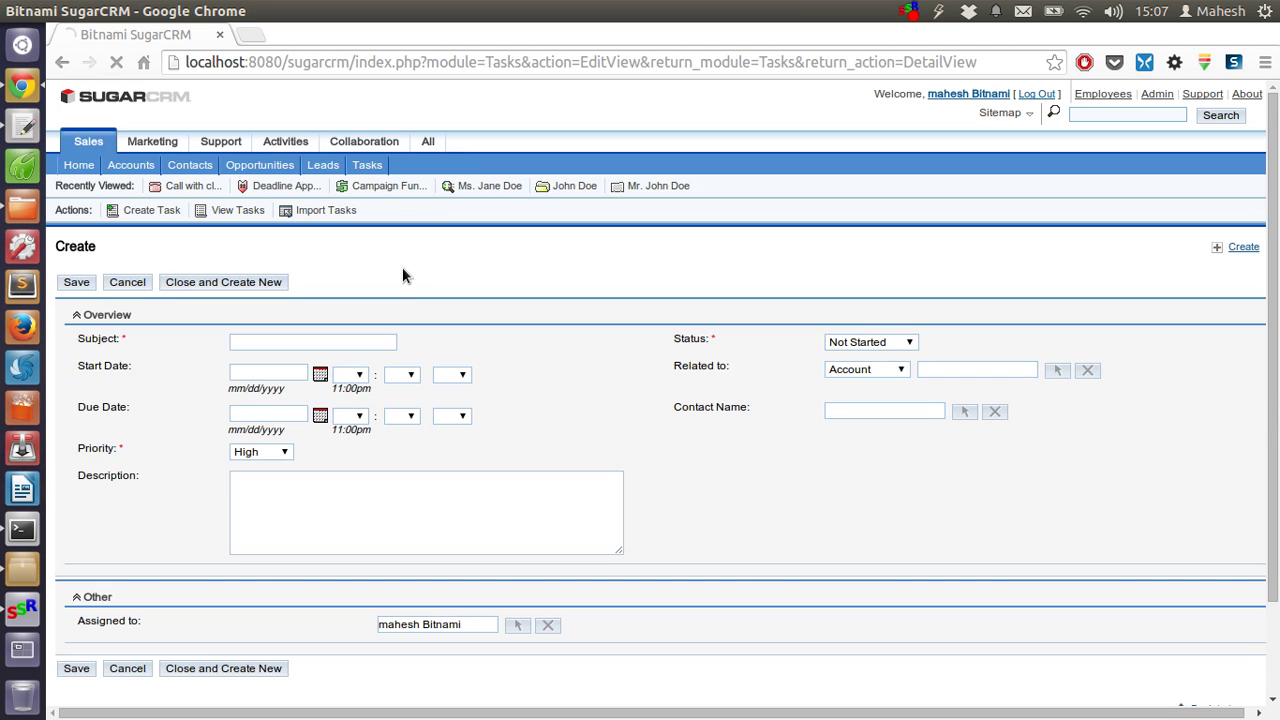
click(260, 344)
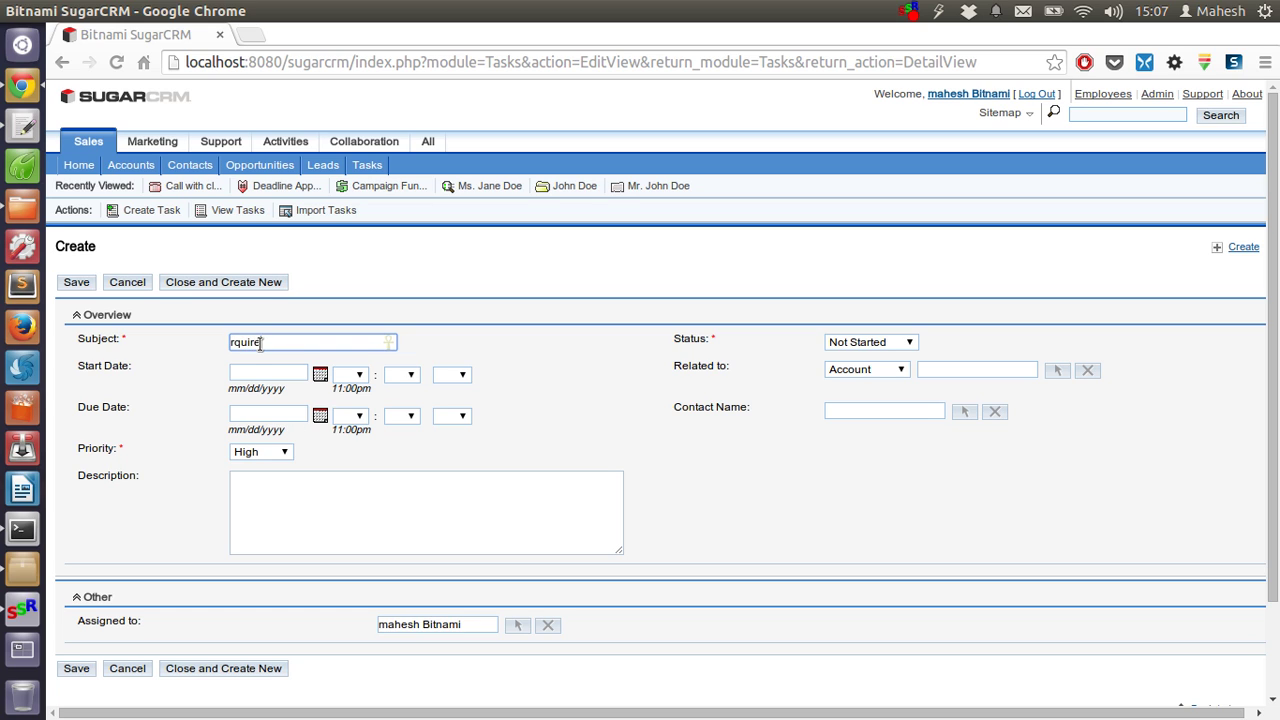
text(rquirement gathering)
click(236, 342)
text(e)
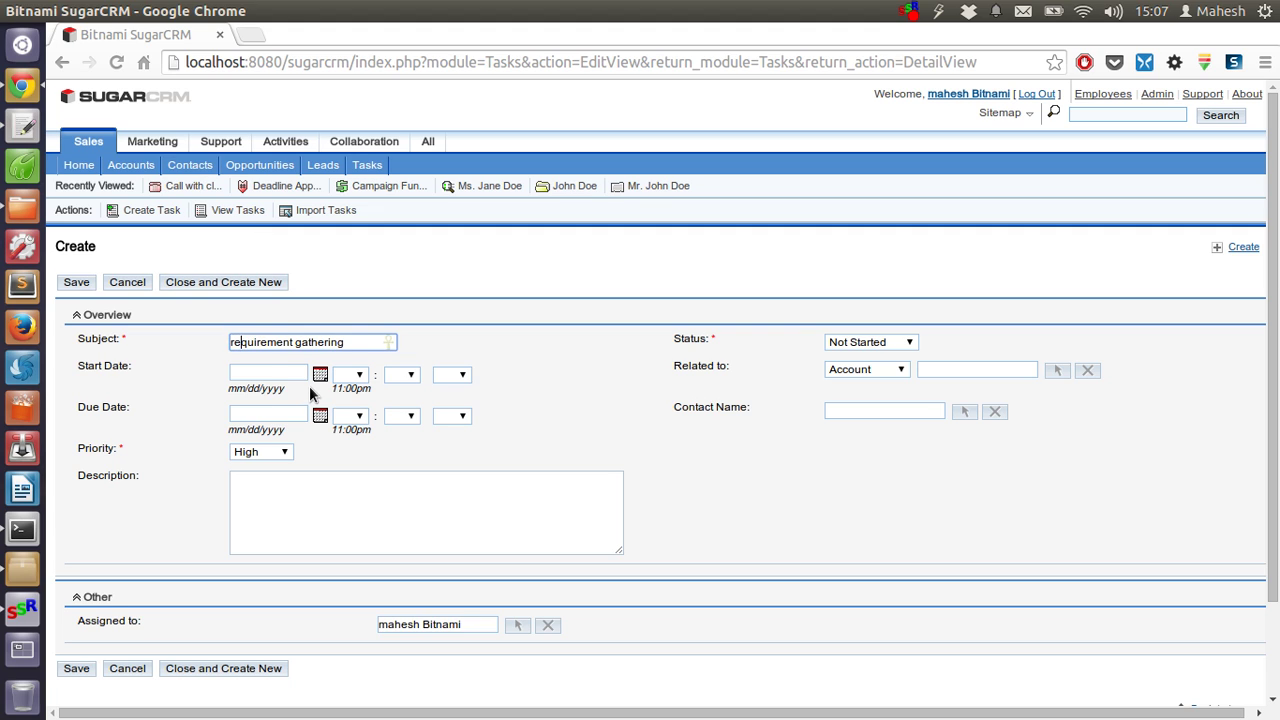
- Set the task's start to 08/18/2014 03:00 am and due date to 08/20/2014
click(320, 374)
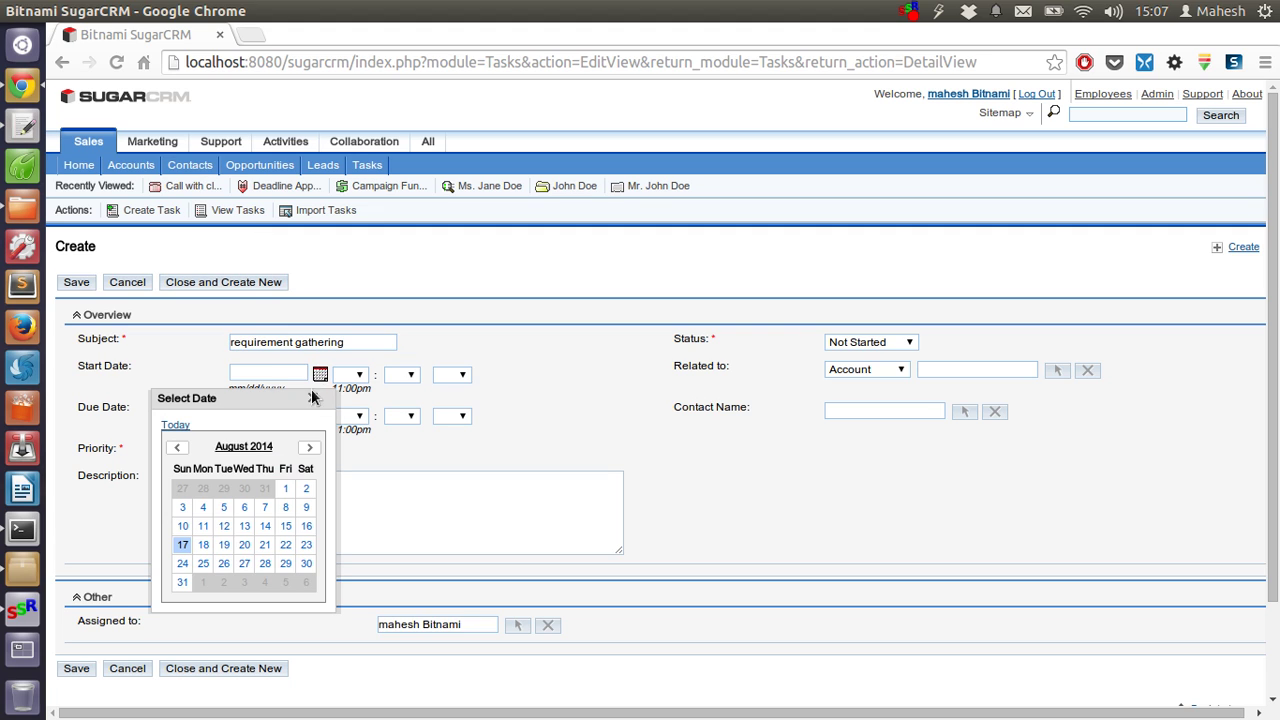
click(203, 544)
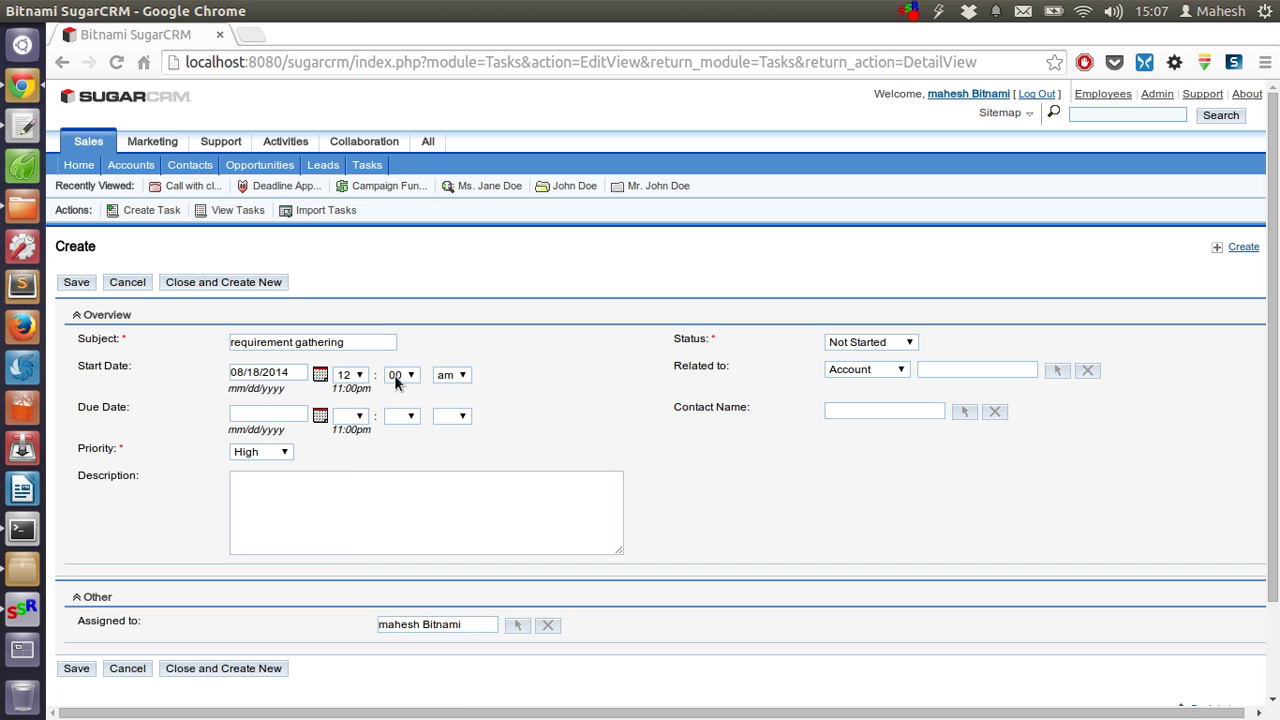
click(398, 375)
click(361, 375)
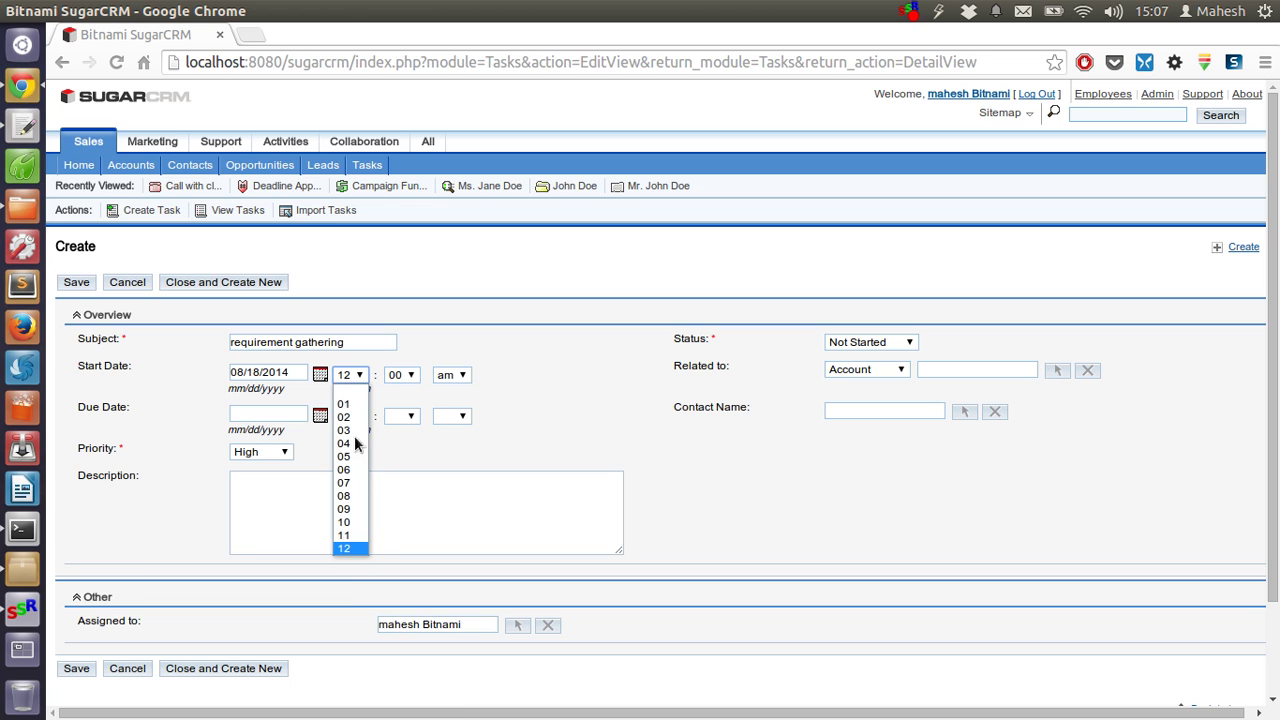
click(344, 430)
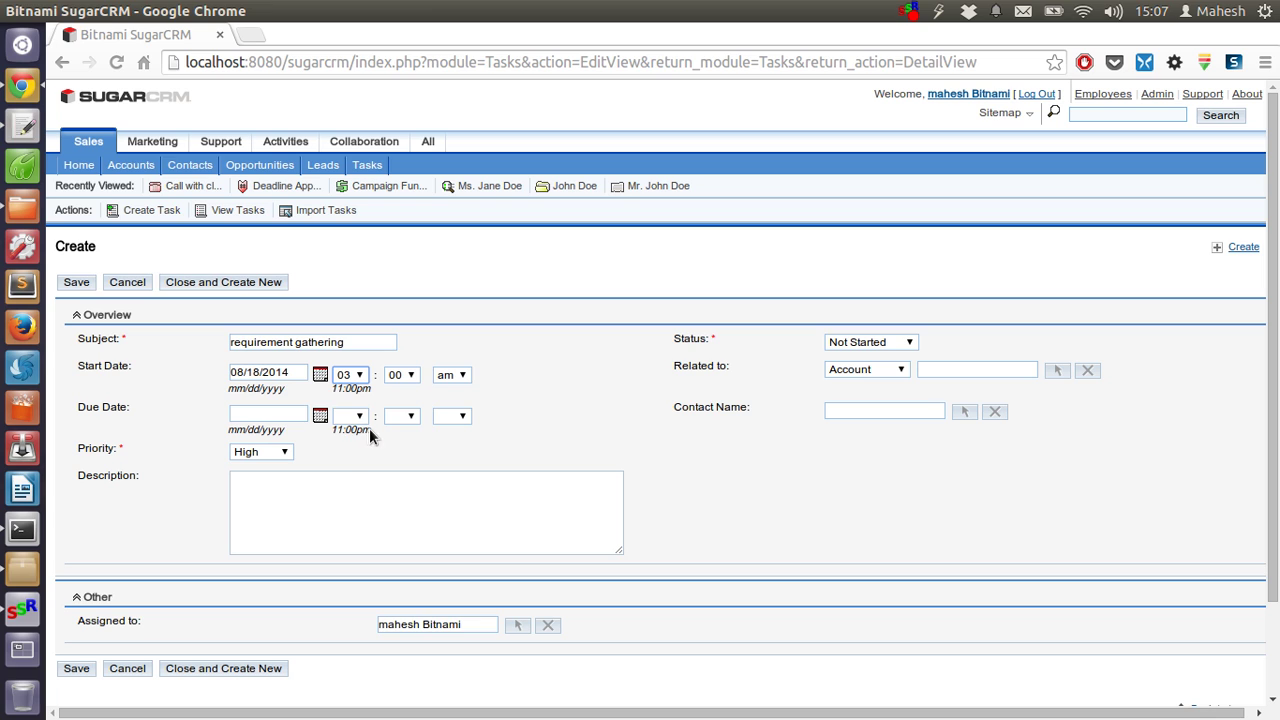
click(320, 416)
click(247, 592)
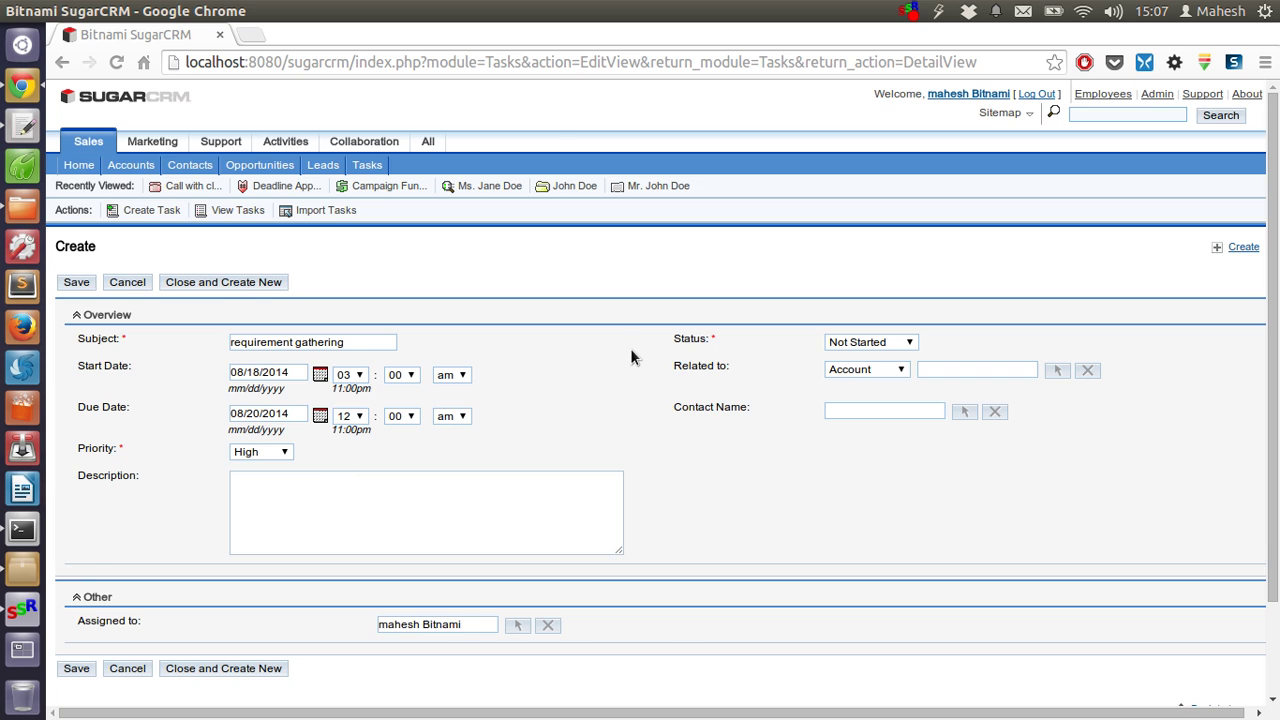
scroll(631, 357, down, 2)
- Save the 'requirement gathering' task and go back to the Activities Calendar
click(72, 569)
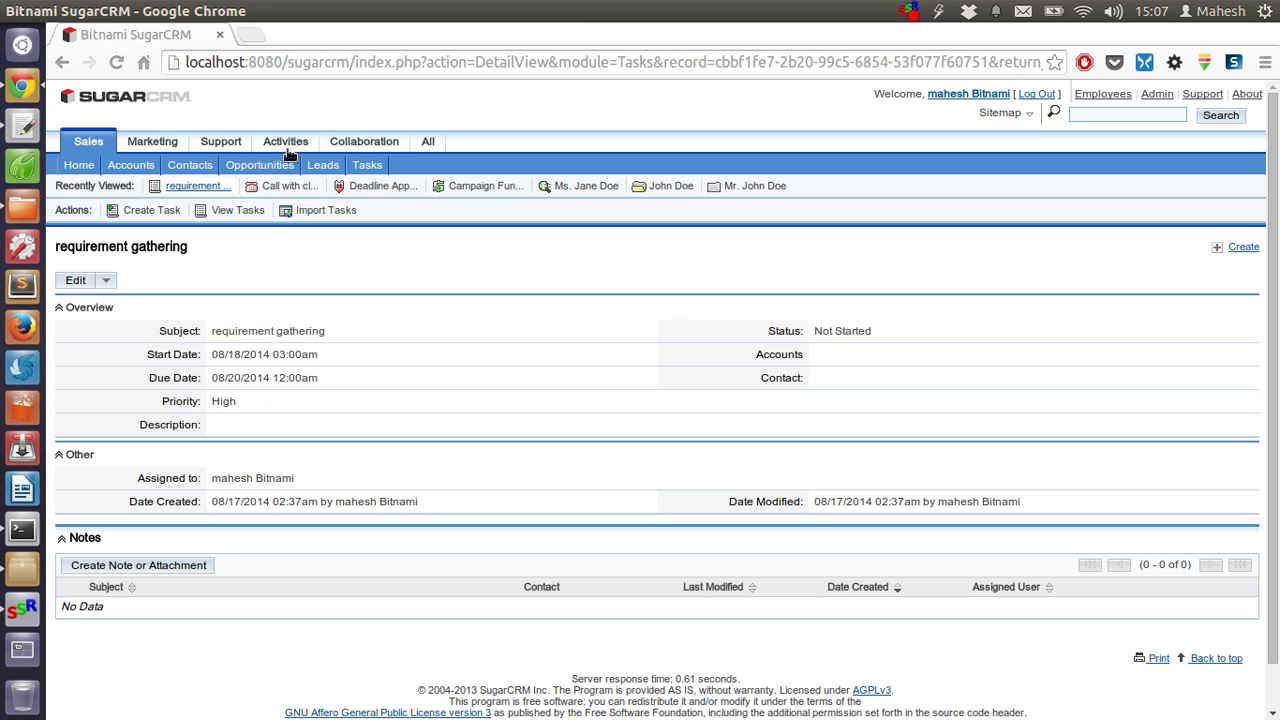
mouse_move(277, 145)
click(192, 165)
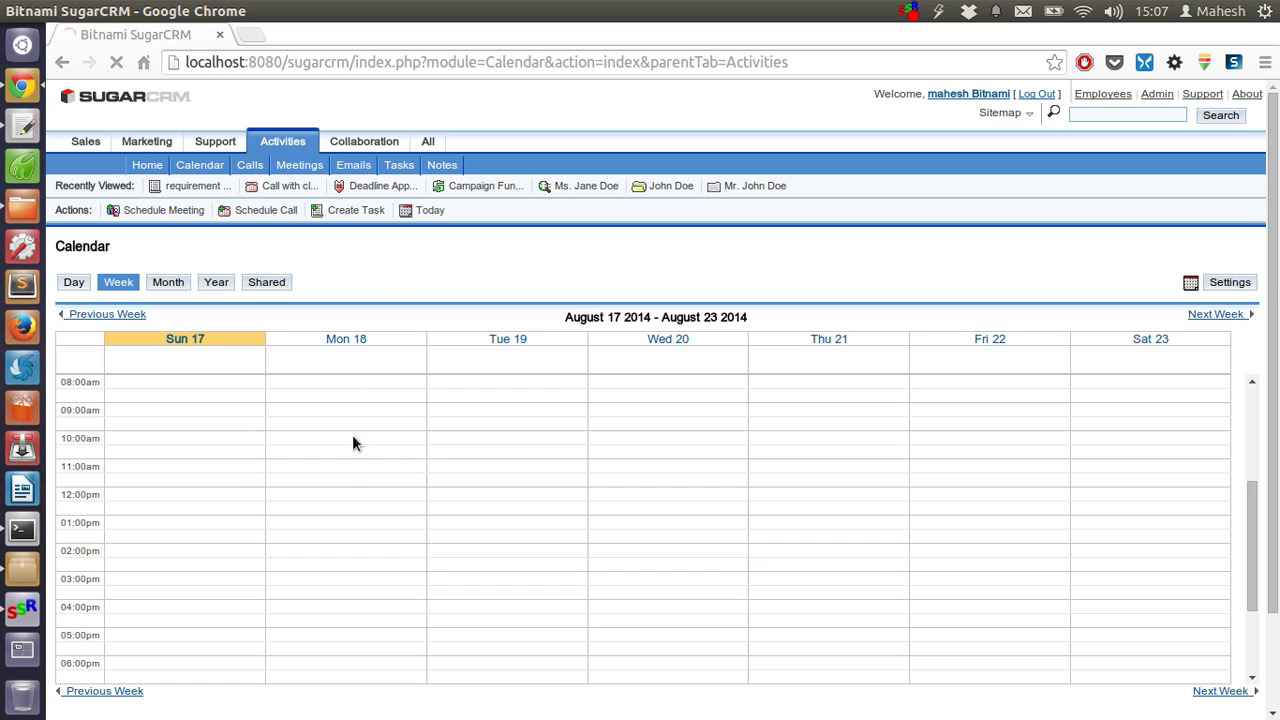
- Scroll the week grid to 12:00am to confirm both events, then start a meeting
scroll(336, 468, up, 3)
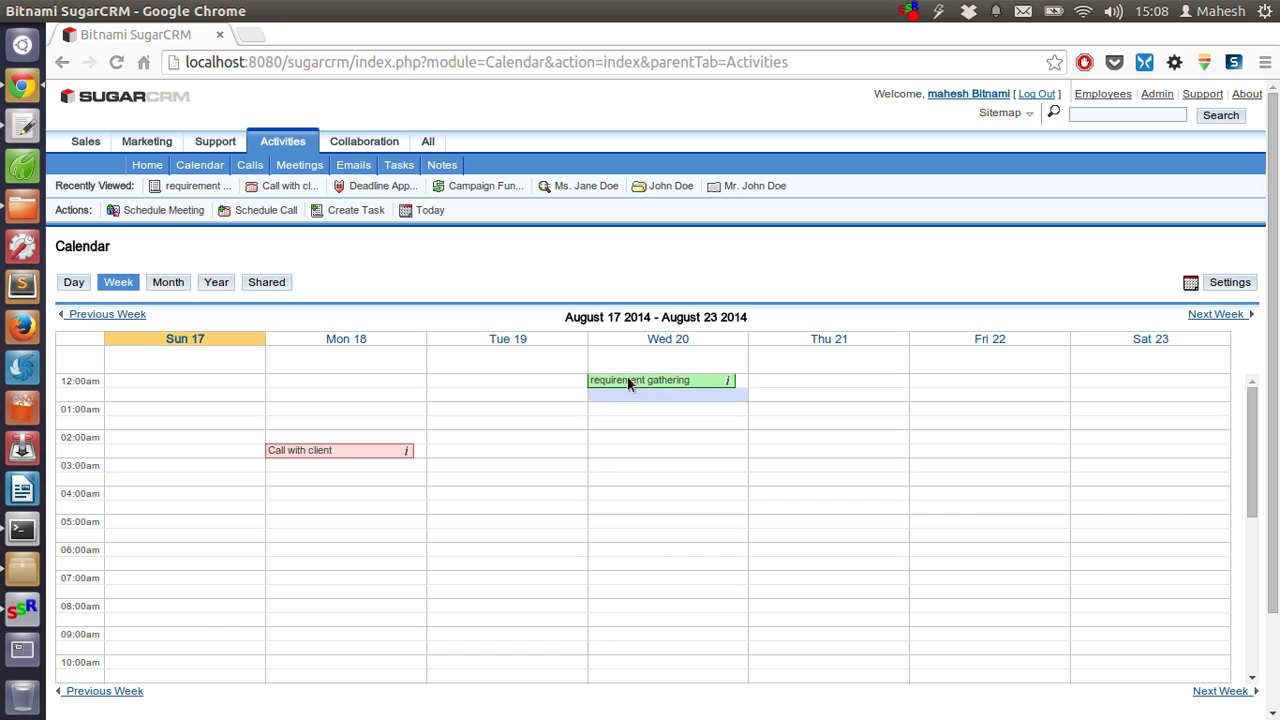
click(160, 211)
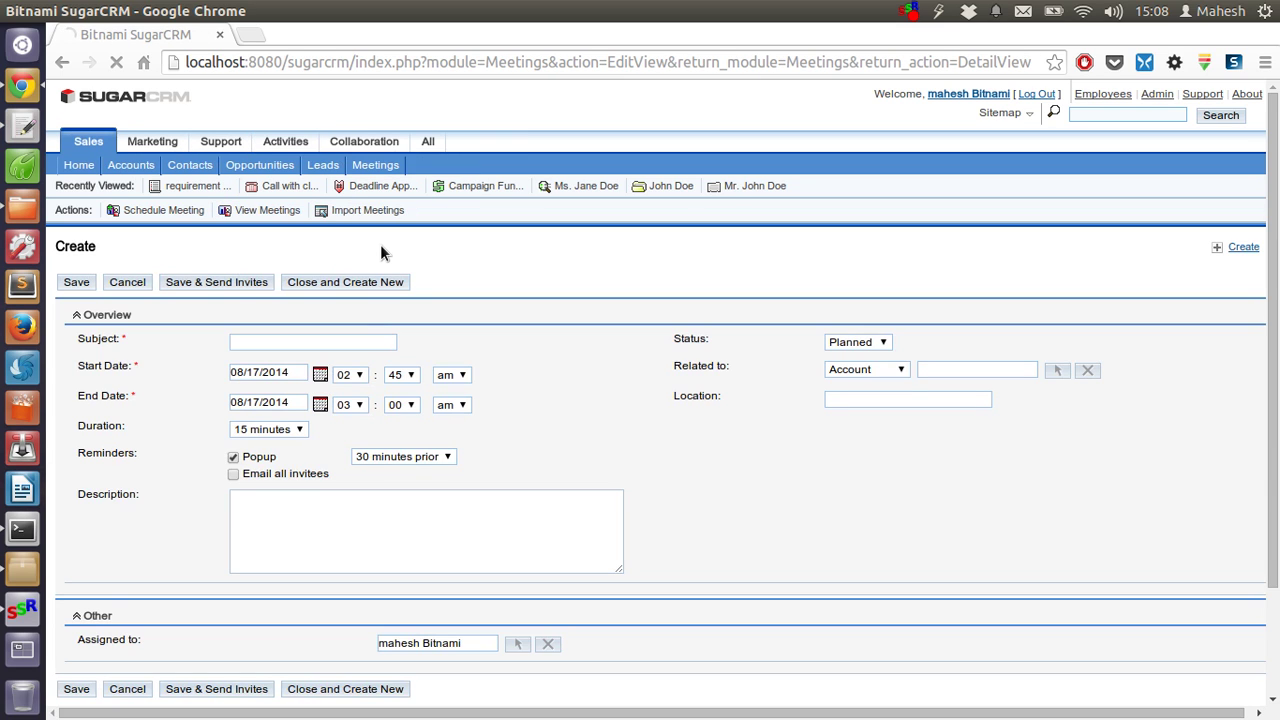
- Set the meeting's start date to 08/19/2014 and its subject to 'Client Meeting'
click(319, 376)
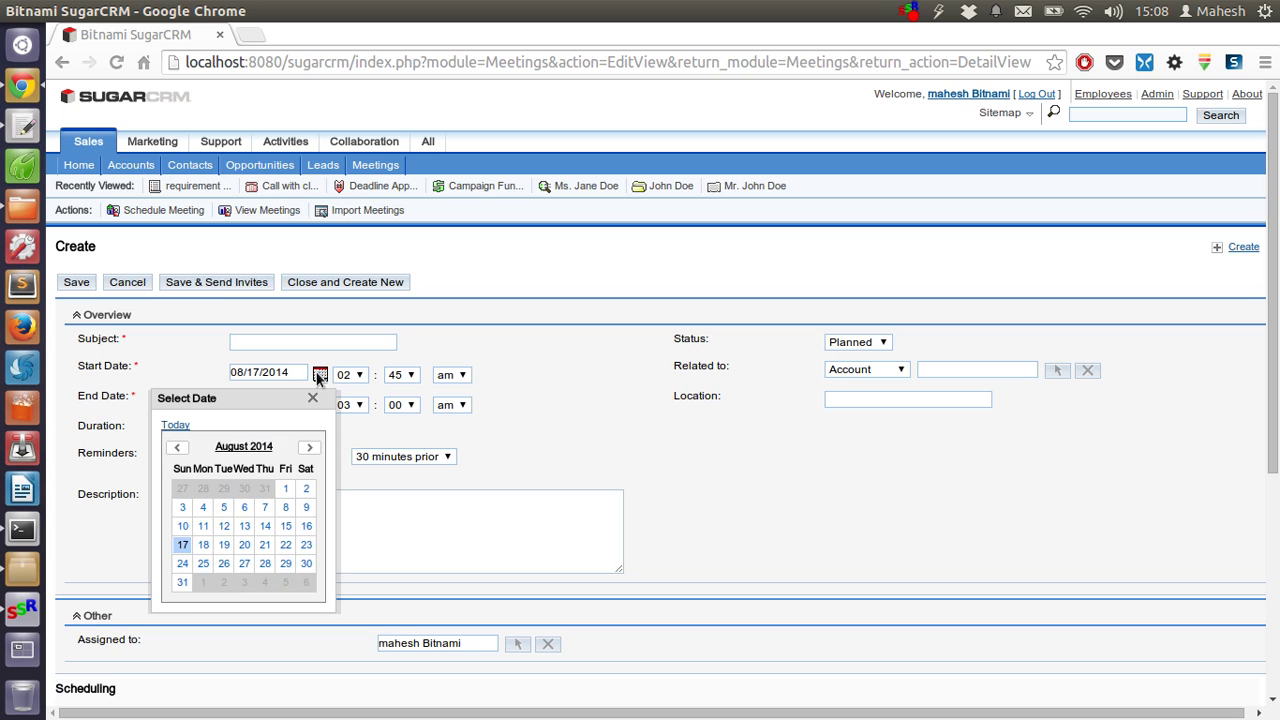
click(224, 546)
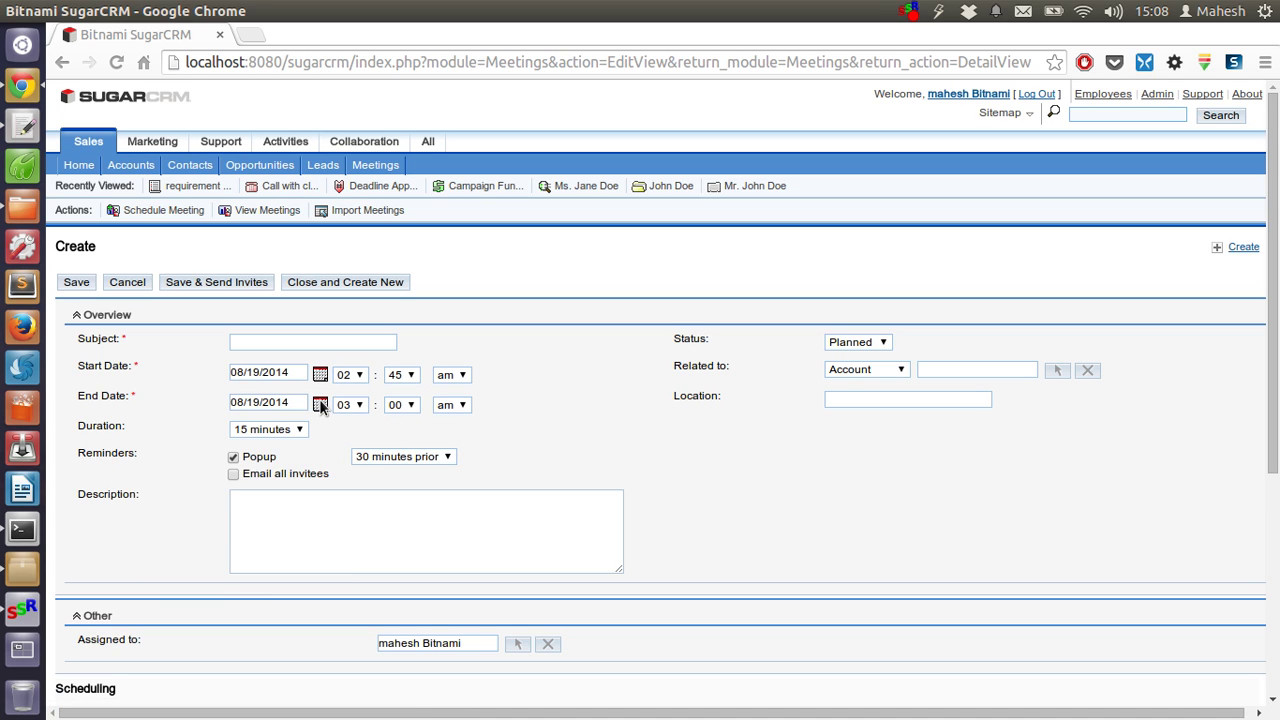
click(320, 404)
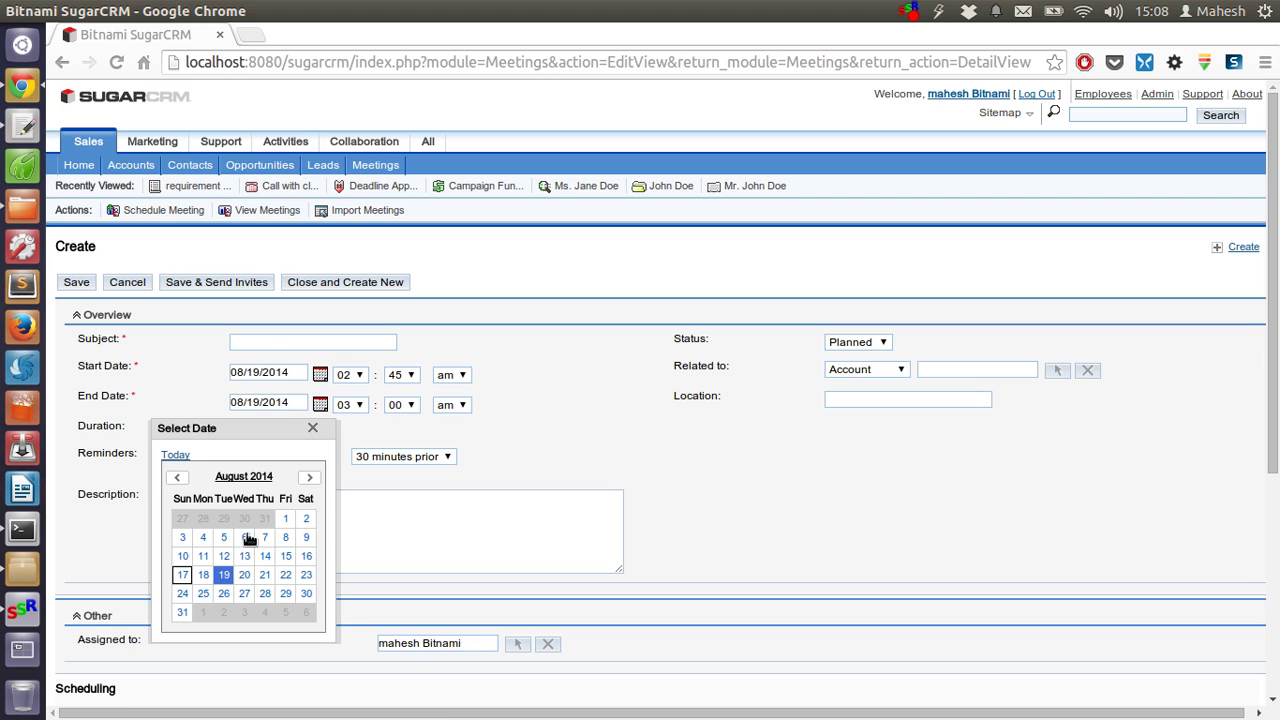
click(226, 577)
click(282, 344)
text(Client Meeting)
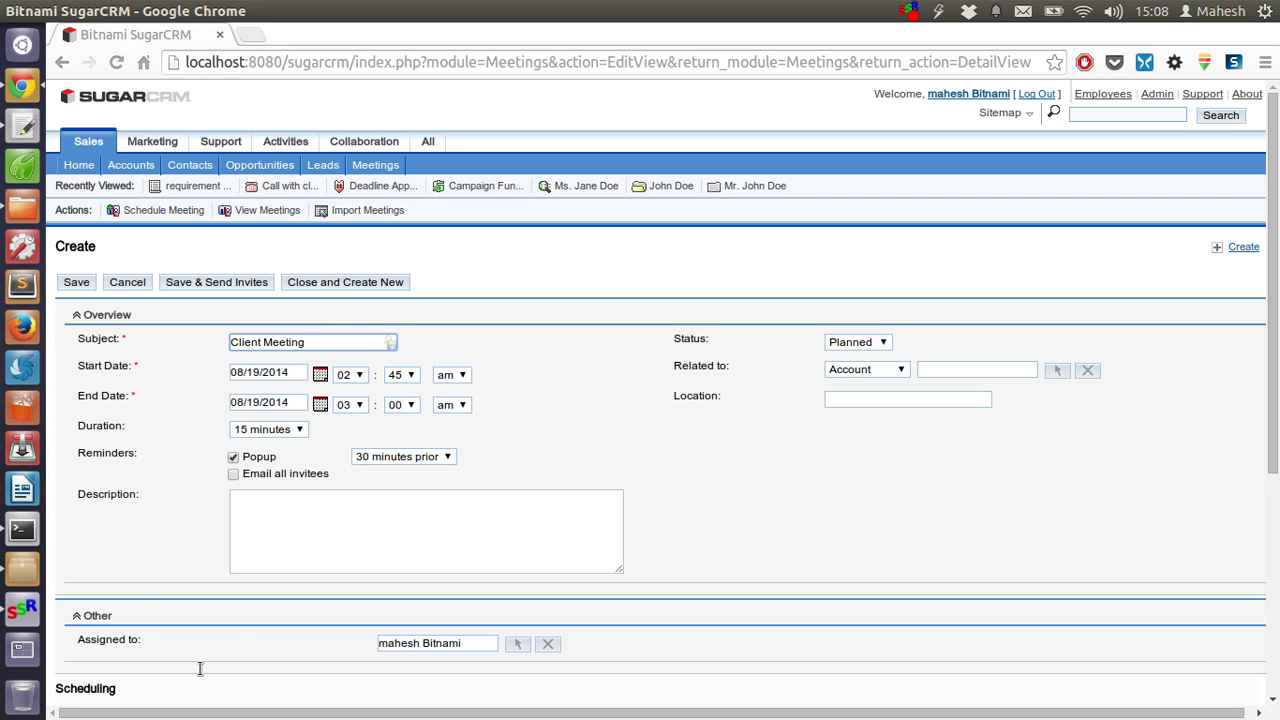
- Save the meeting and review its 02:45am, 15-minute, Planned detail record
scroll(145, 590, down, 4)
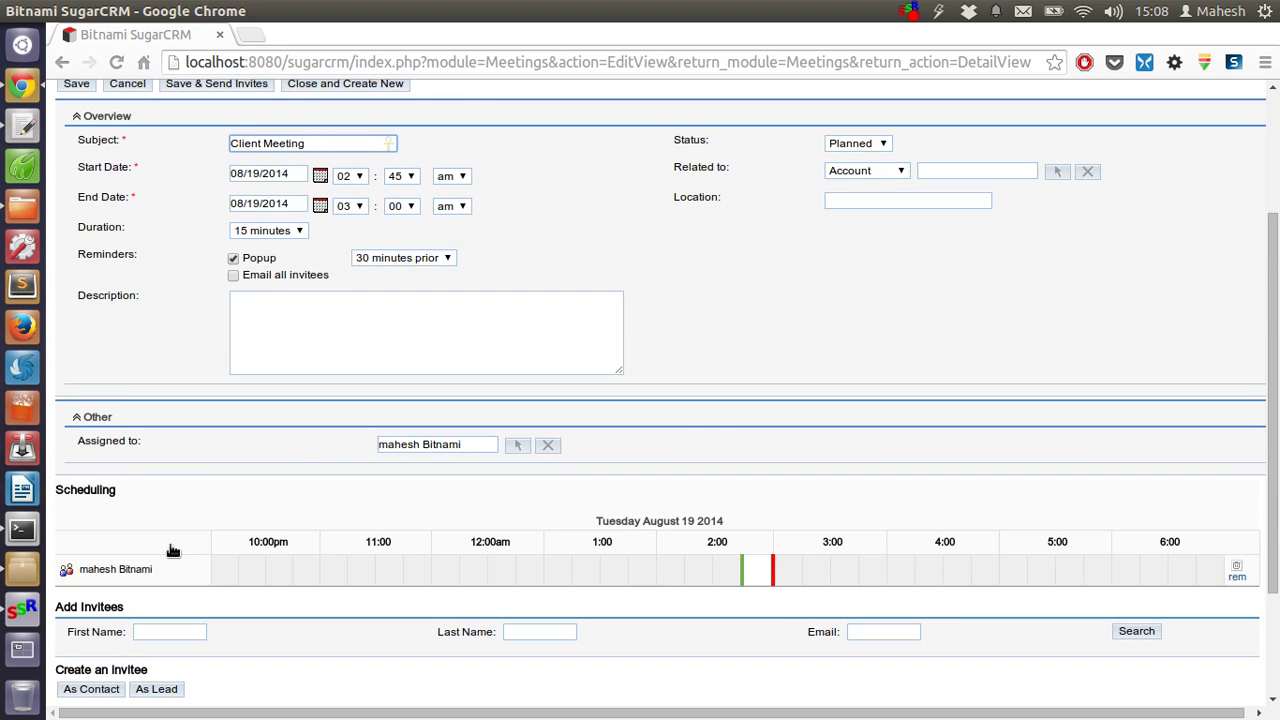
scroll(170, 551, down, 3)
click(70, 558)
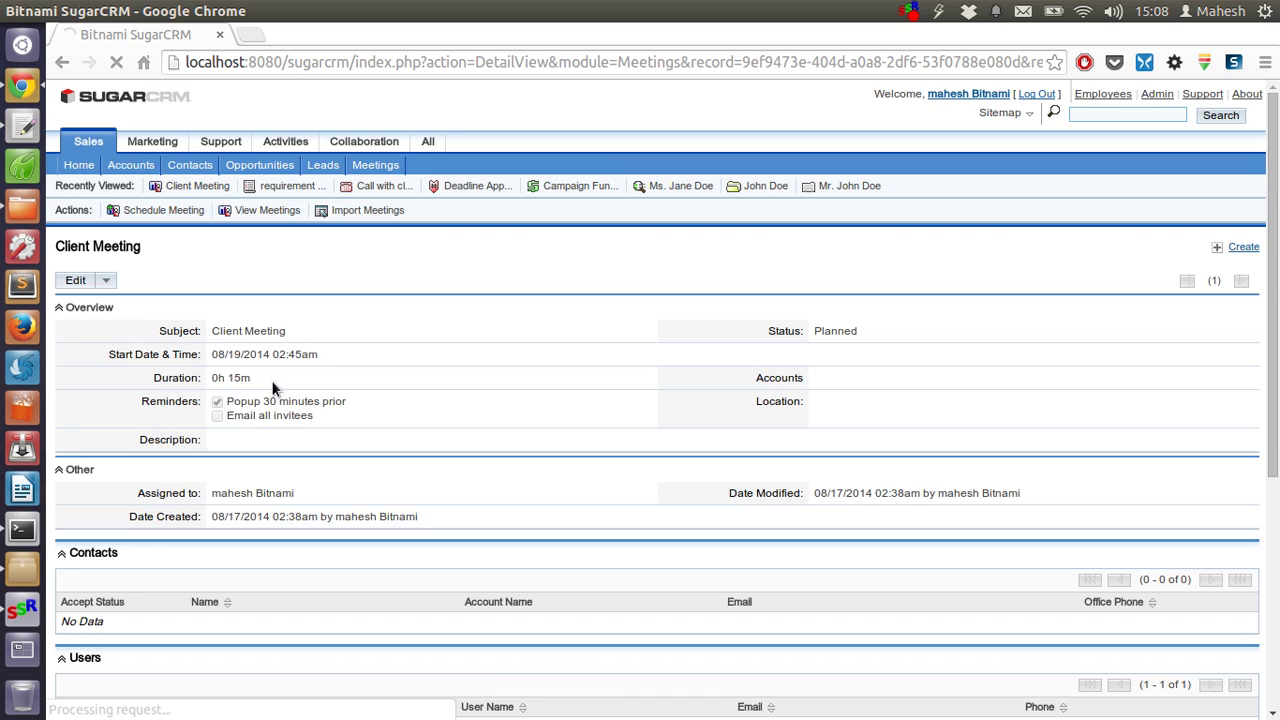
scroll(274, 389, down, 3)
scroll(274, 389, down, 3)
scroll(271, 380, up, 6)
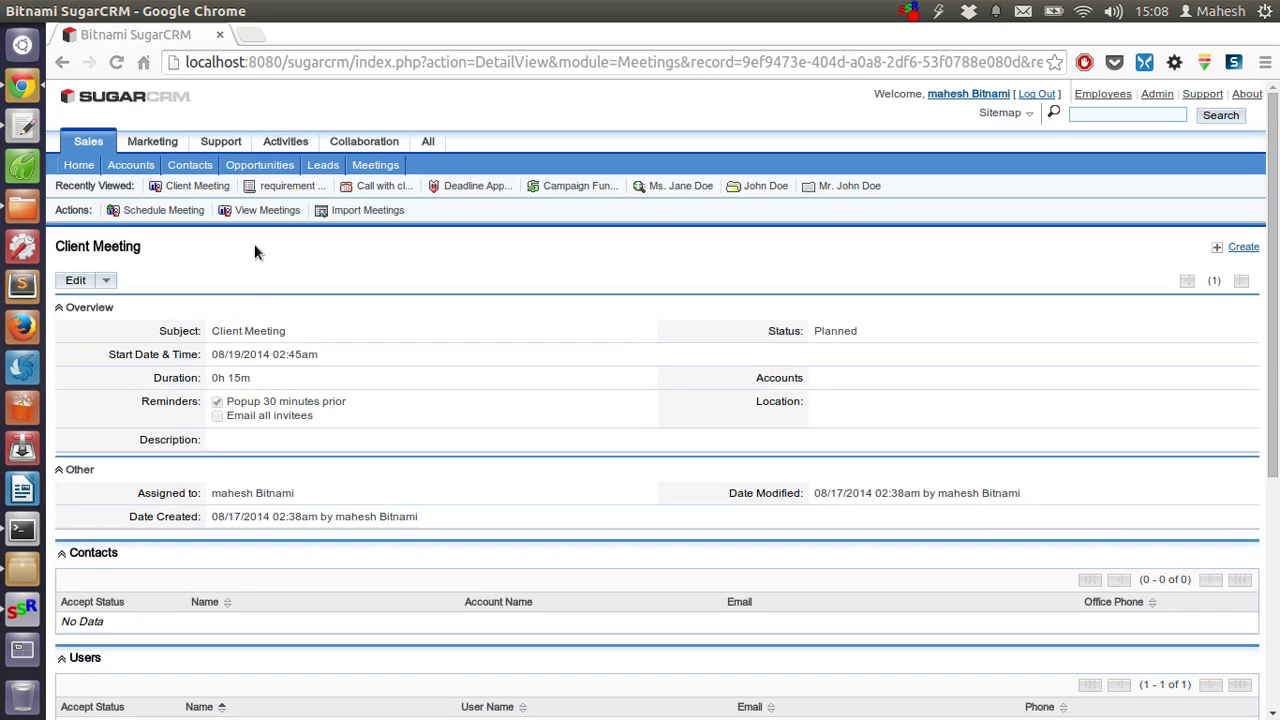
click(277, 140)
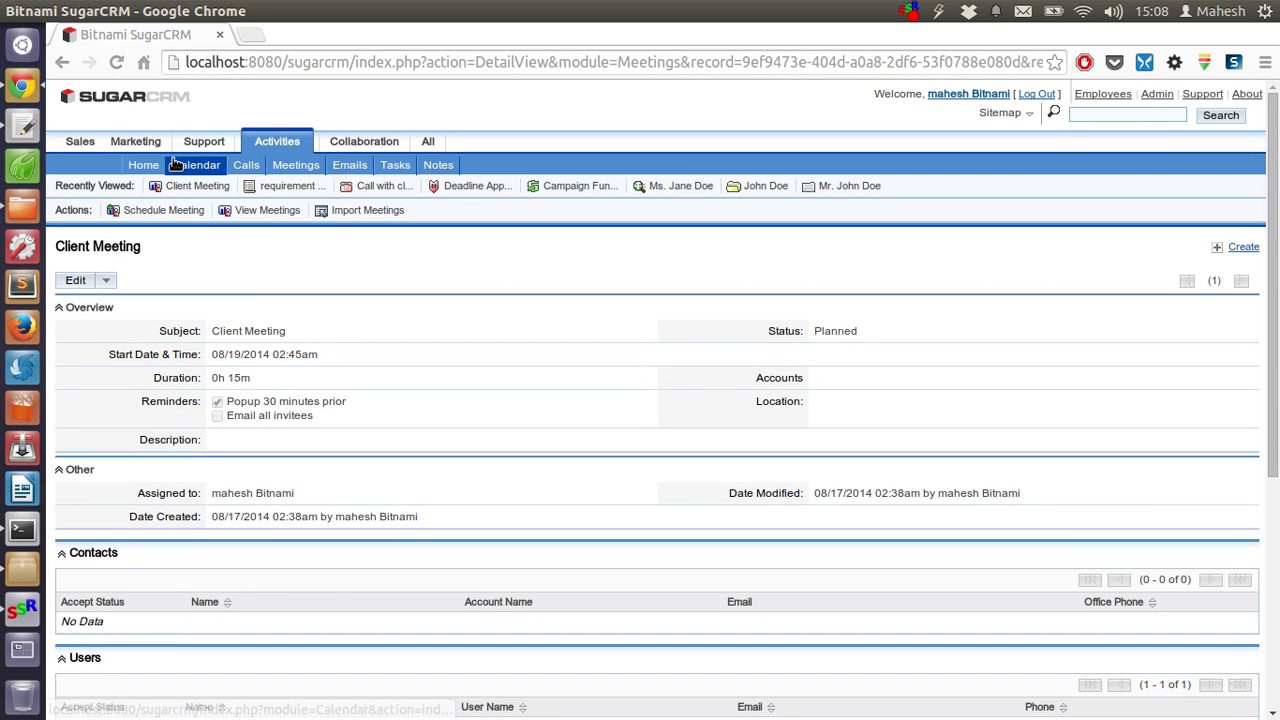
- Open Activities > Calendar and scroll through the Sunday, August 17, 2014 hours
click(228, 166)
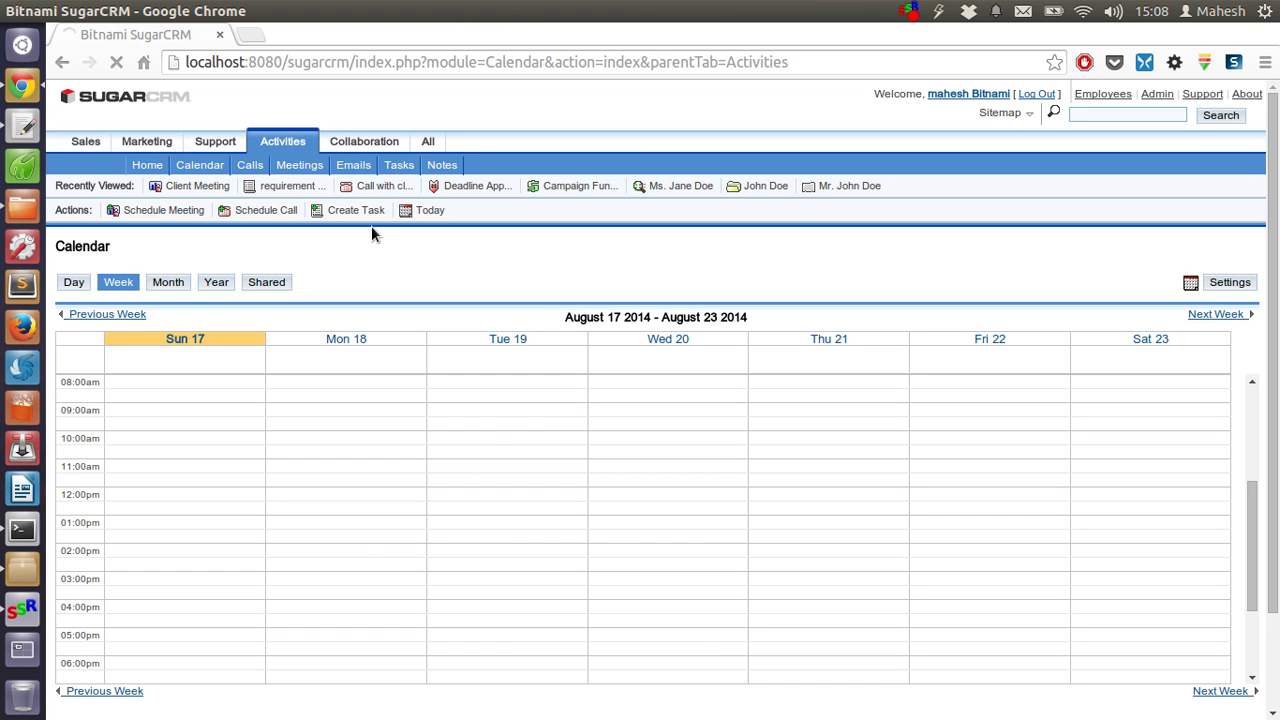
scroll(368, 527, up, 3)
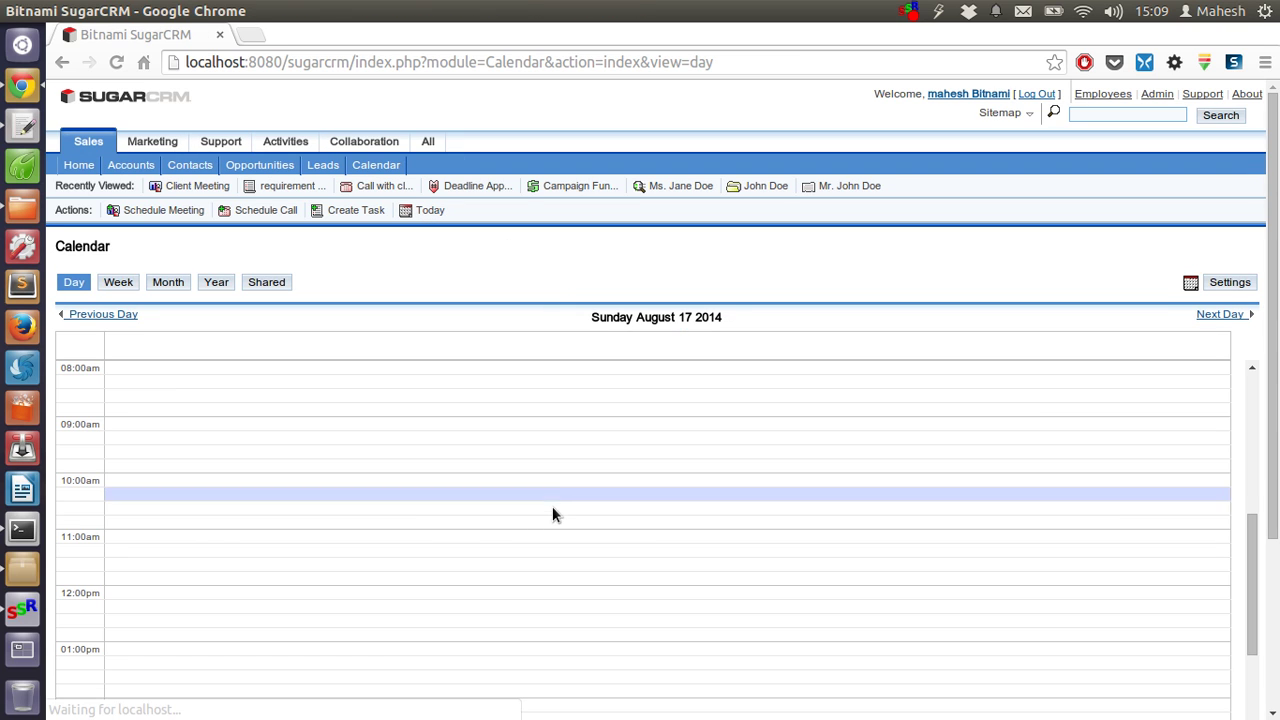
- Switch the calendar to the August 17–23, 2014 week and scroll up to 12:00am to reveal all three events
scroll(552, 510, up, 2)
scroll(555, 470, down, 10)
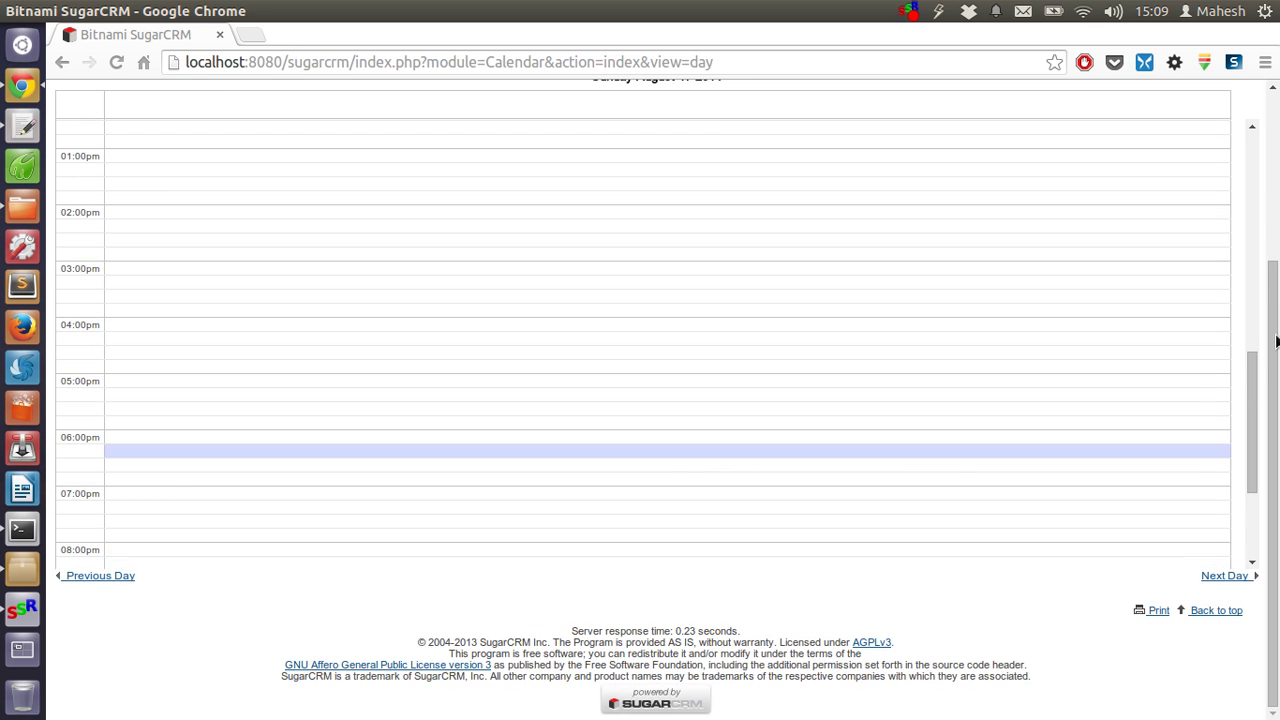
scroll(1275, 342, up, 5)
click(120, 282)
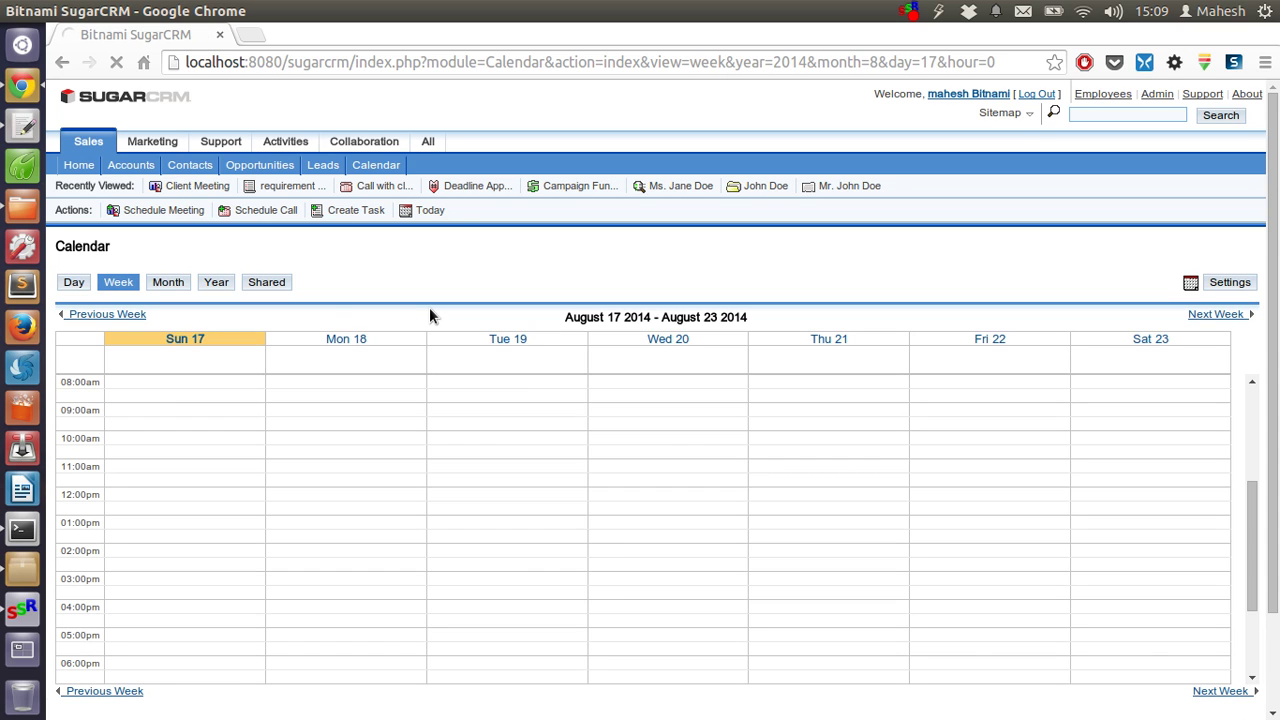
scroll(607, 509, up, 1)
scroll(607, 510, up, 3)
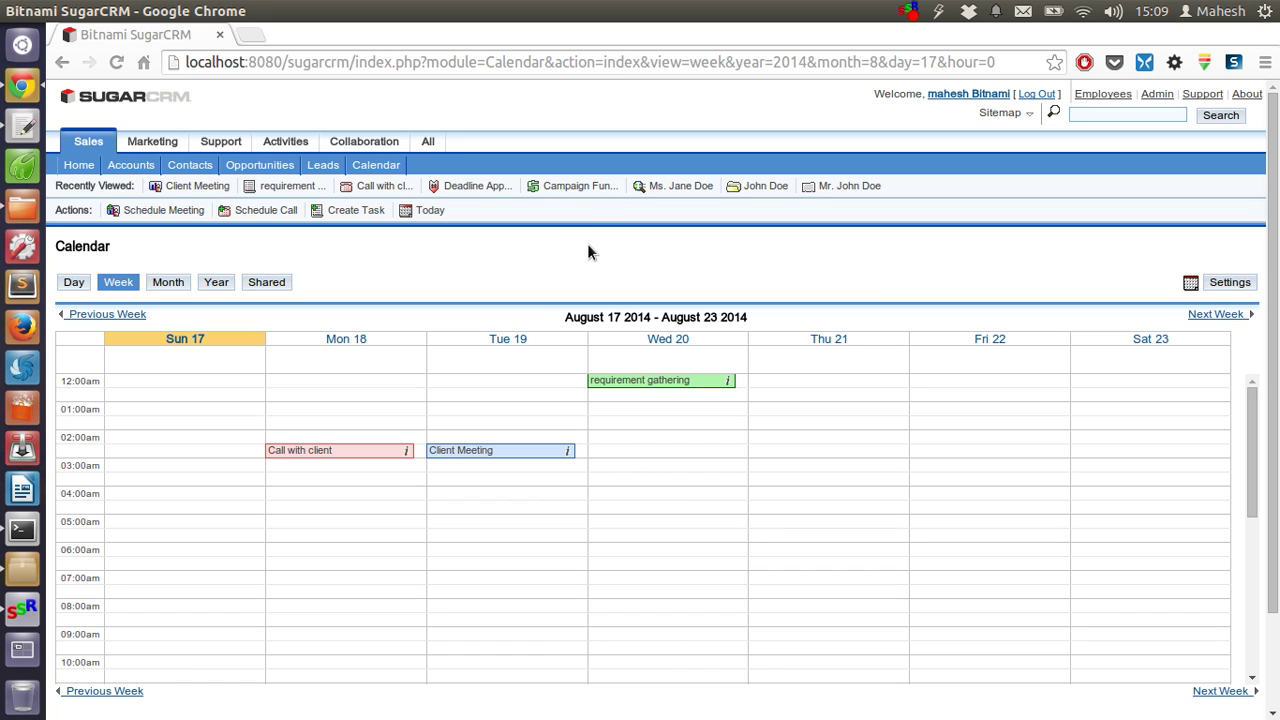
- Review the Activities Calls and Meetings lists, ending on Tasks with requirement gathering due 08/20/2014
click(282, 141)
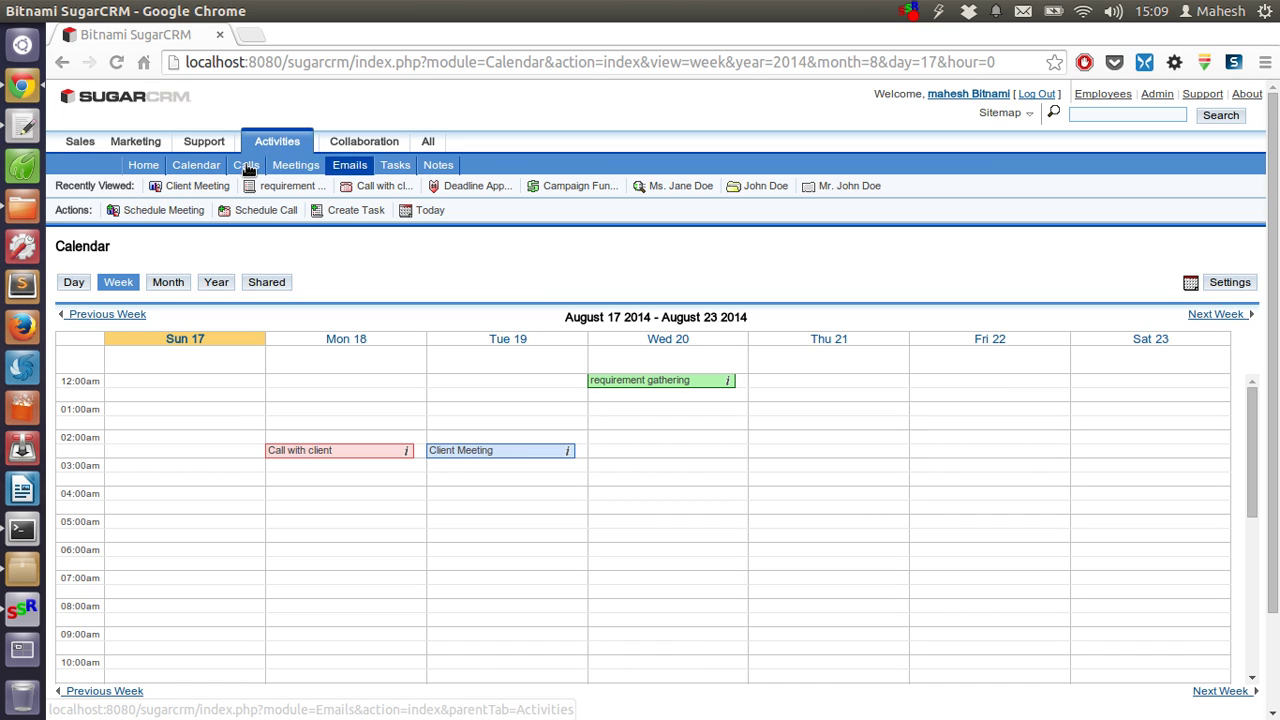
click(260, 166)
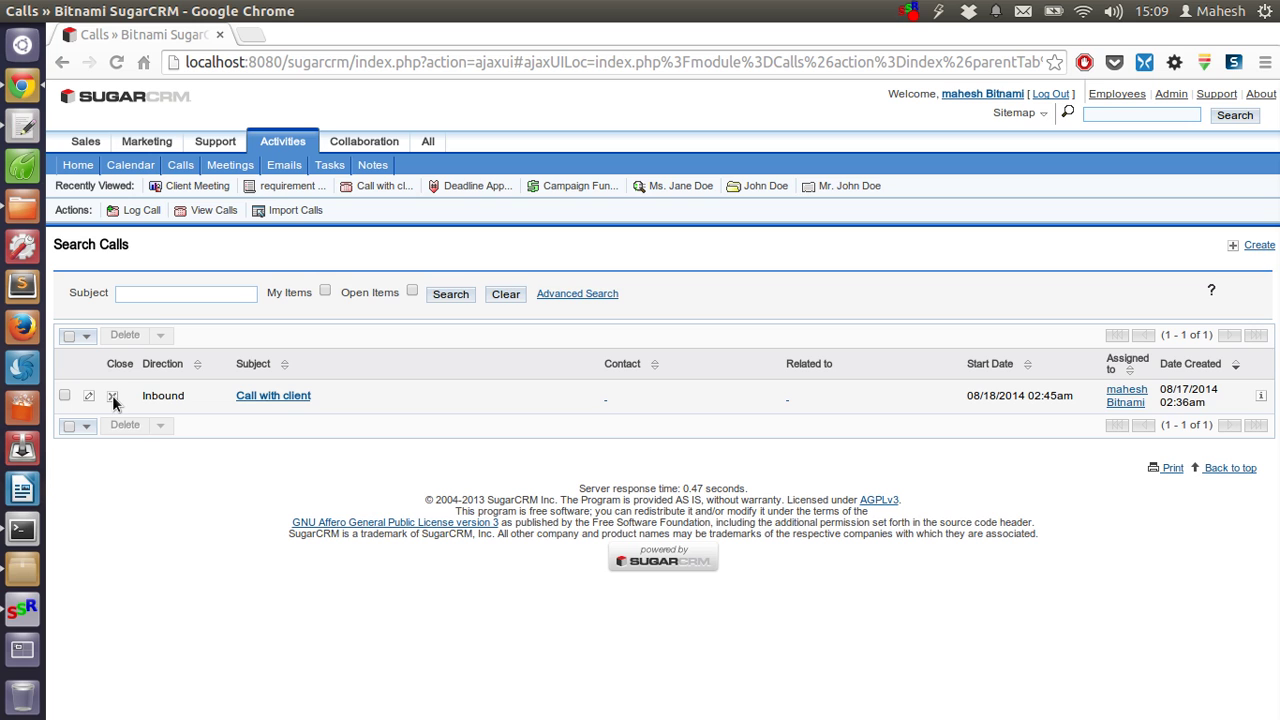
click(214, 167)
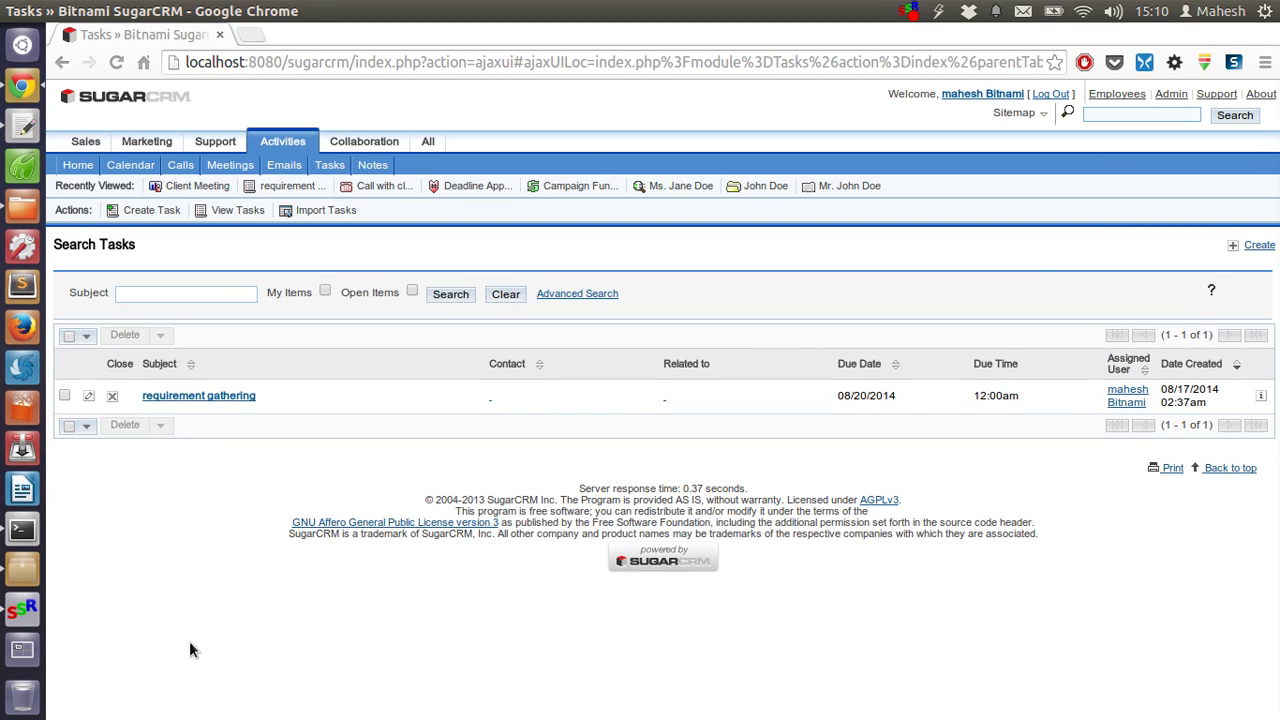
- Go back to the Calendar and scroll up to 12:00am to show Call with client, Client Meeting and requirement gathering
click(139, 167)
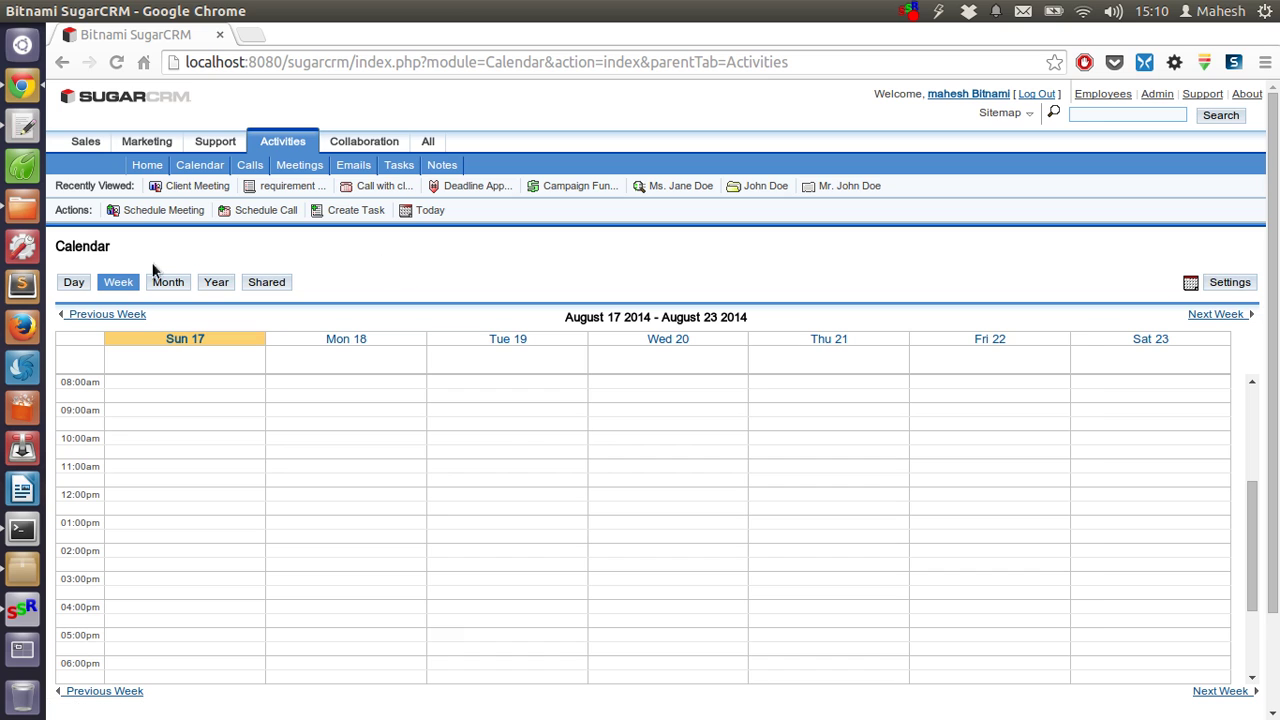
scroll(626, 510, up, 4)
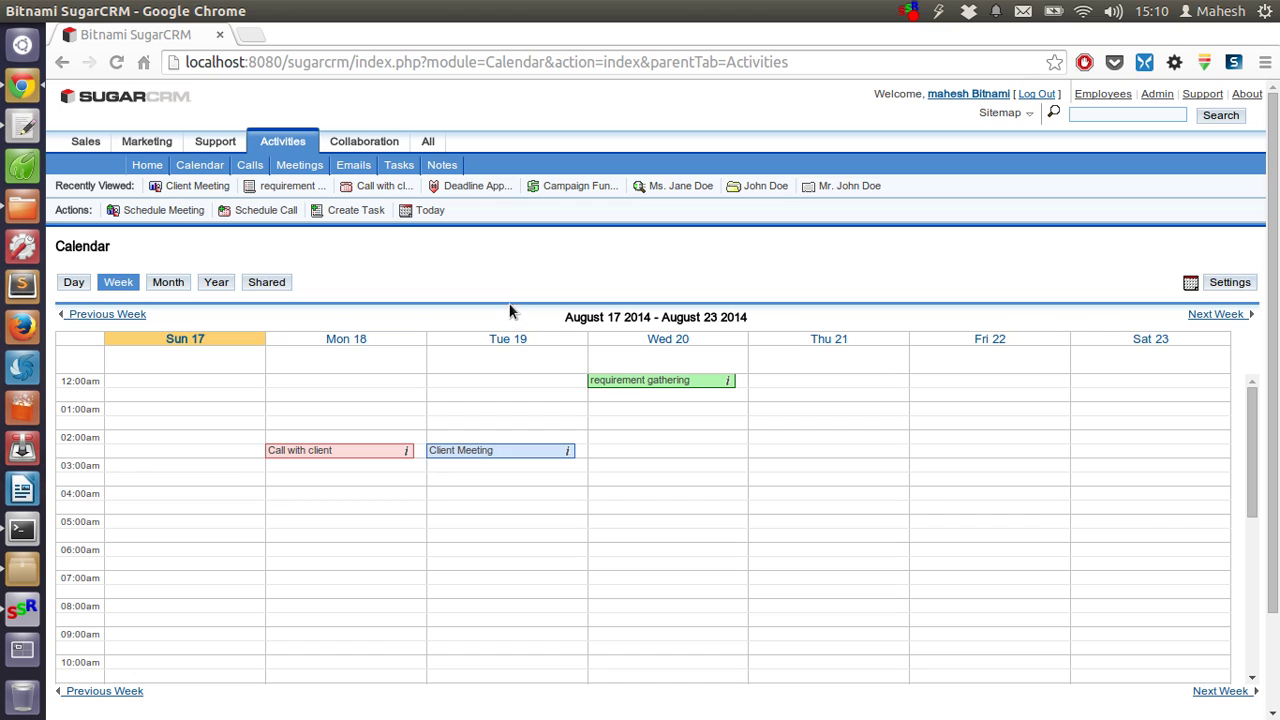
- Open the Emails module, whose My Email folder shows 0 messages
click(355, 166)
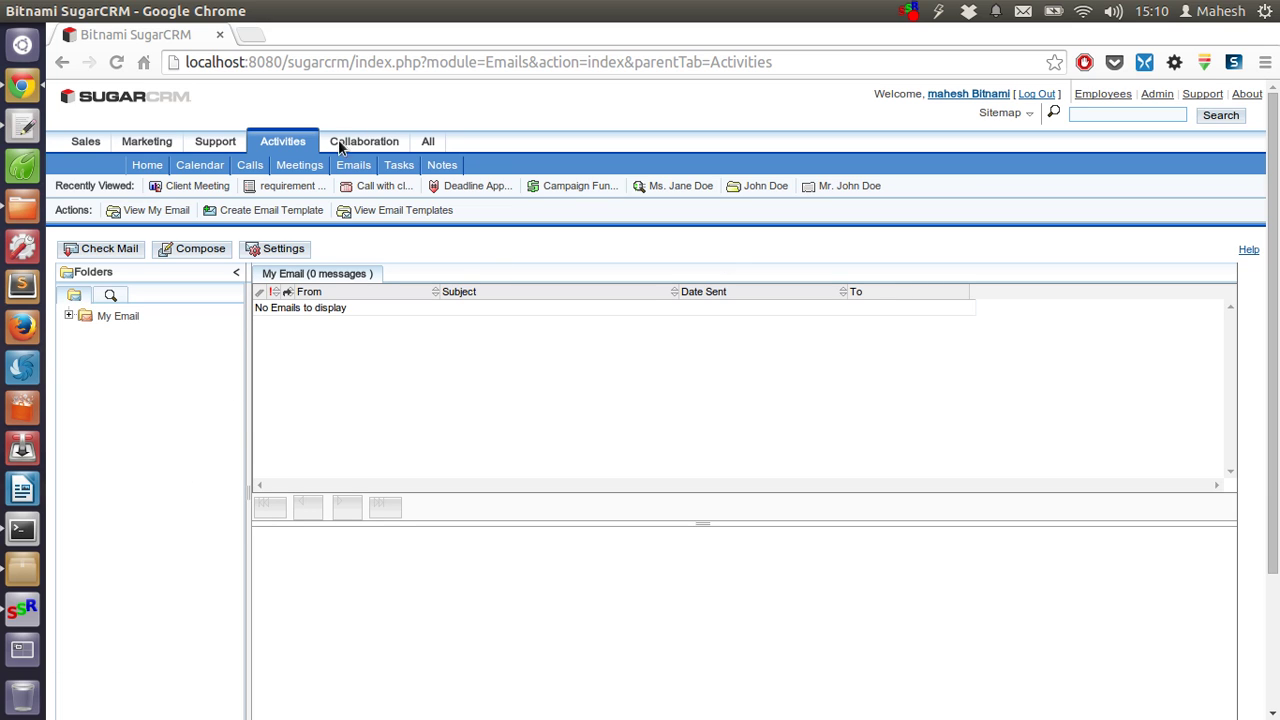
mouse_move(341, 143)
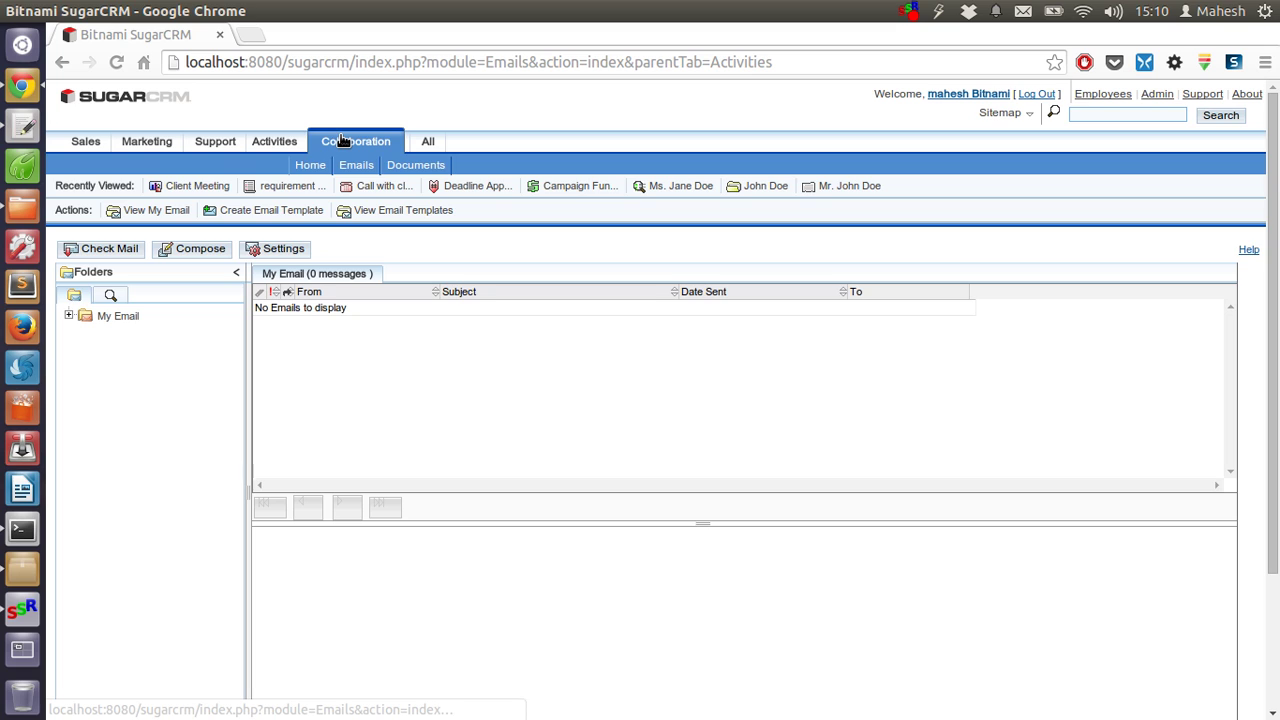
mouse_move(272, 146)
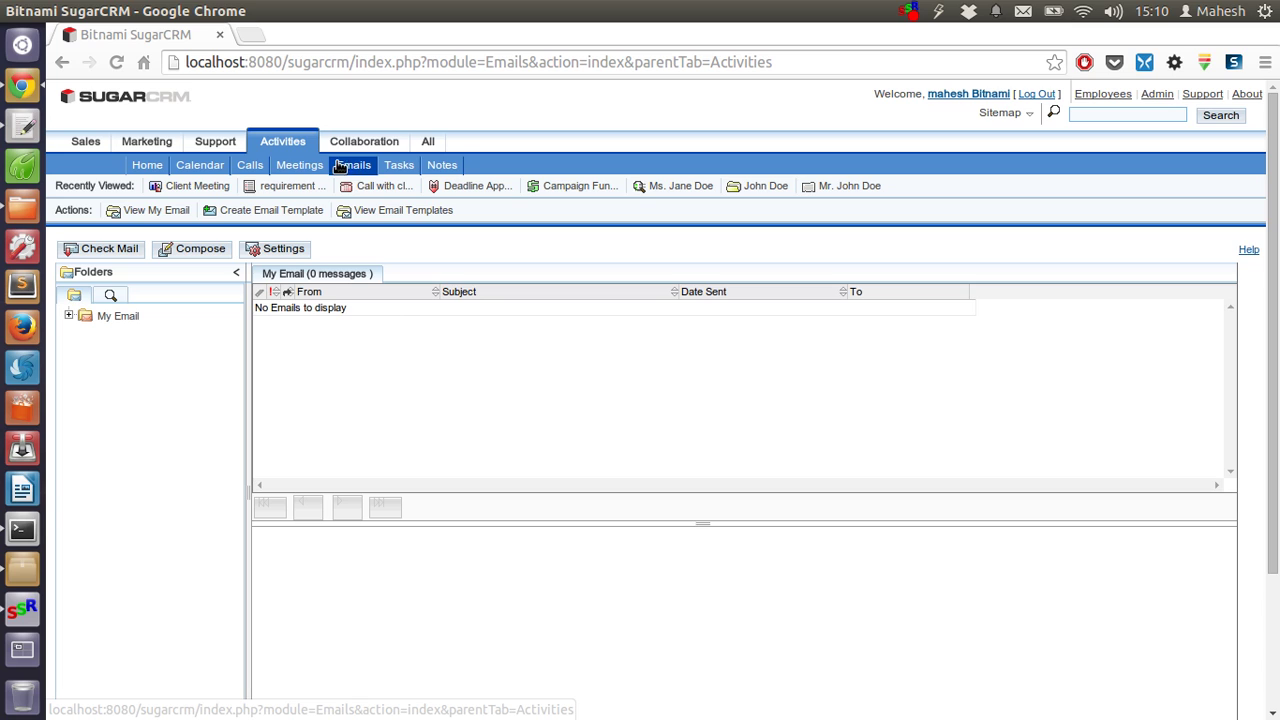
mouse_move(219, 147)
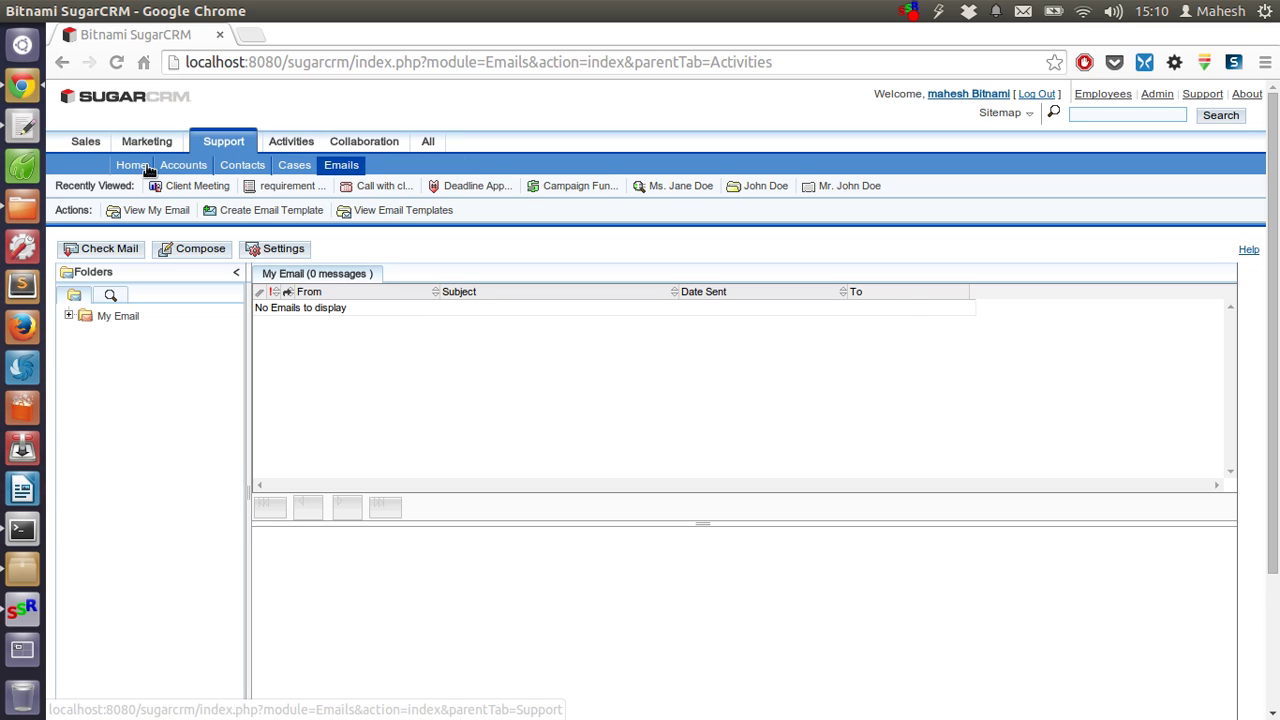
mouse_move(137, 147)
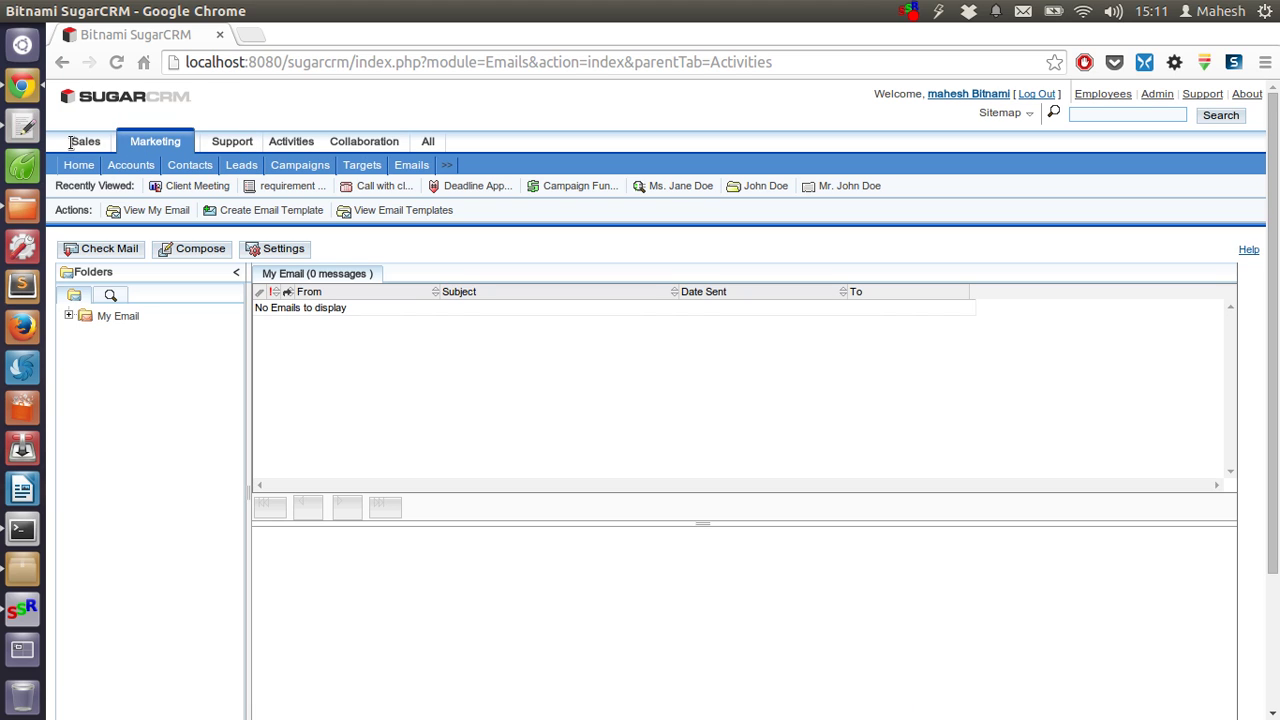
mouse_move(88, 146)
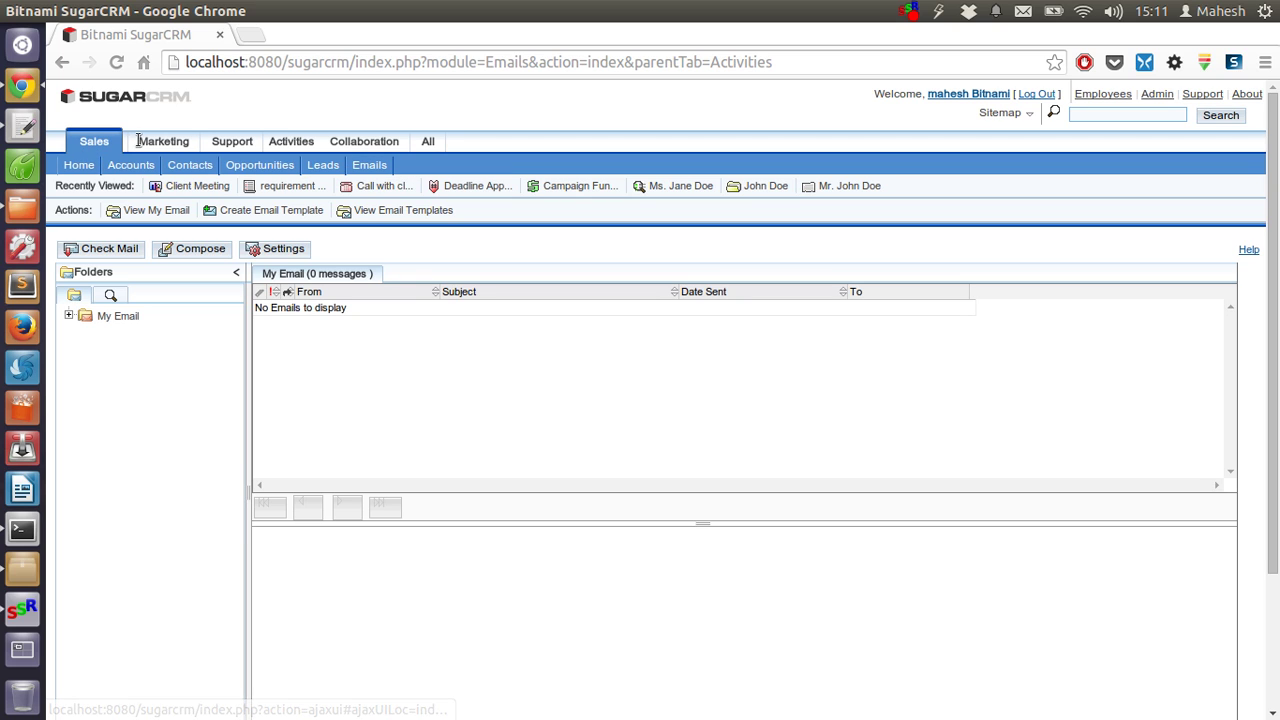
mouse_move(450, 165)
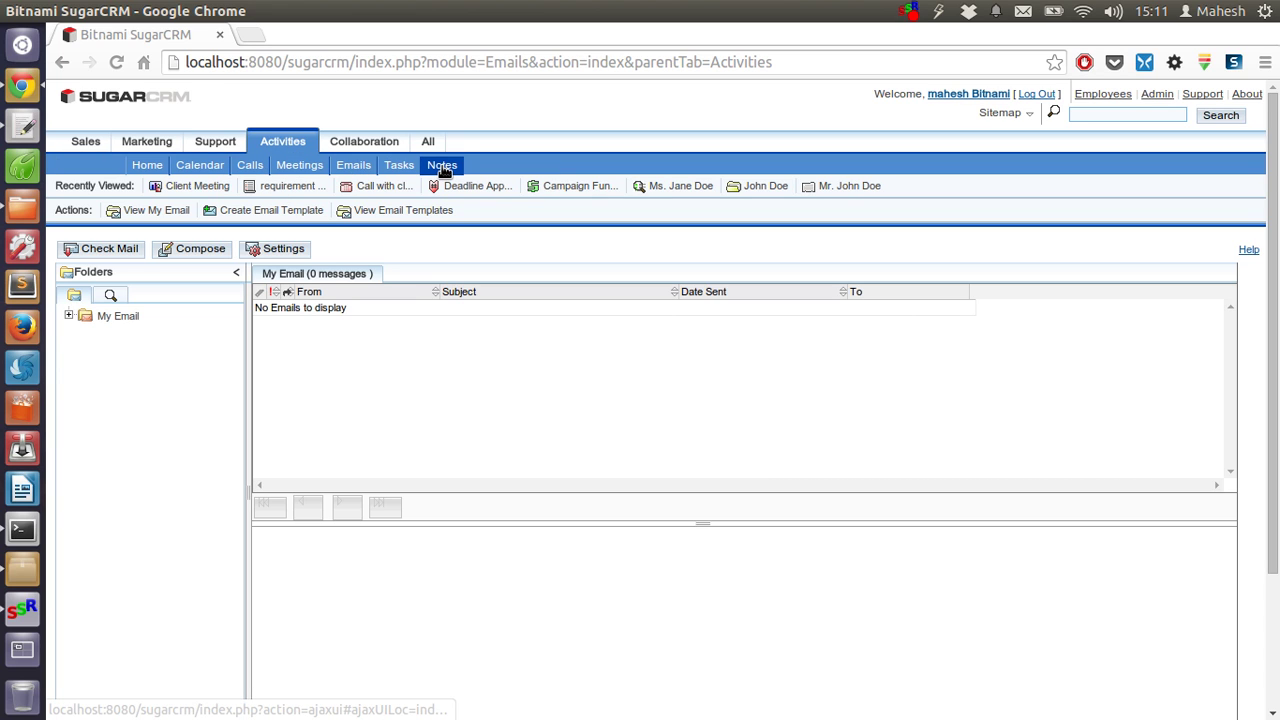
- Go to Notes and start a blank Create Note or Attachment form
click(443, 167)
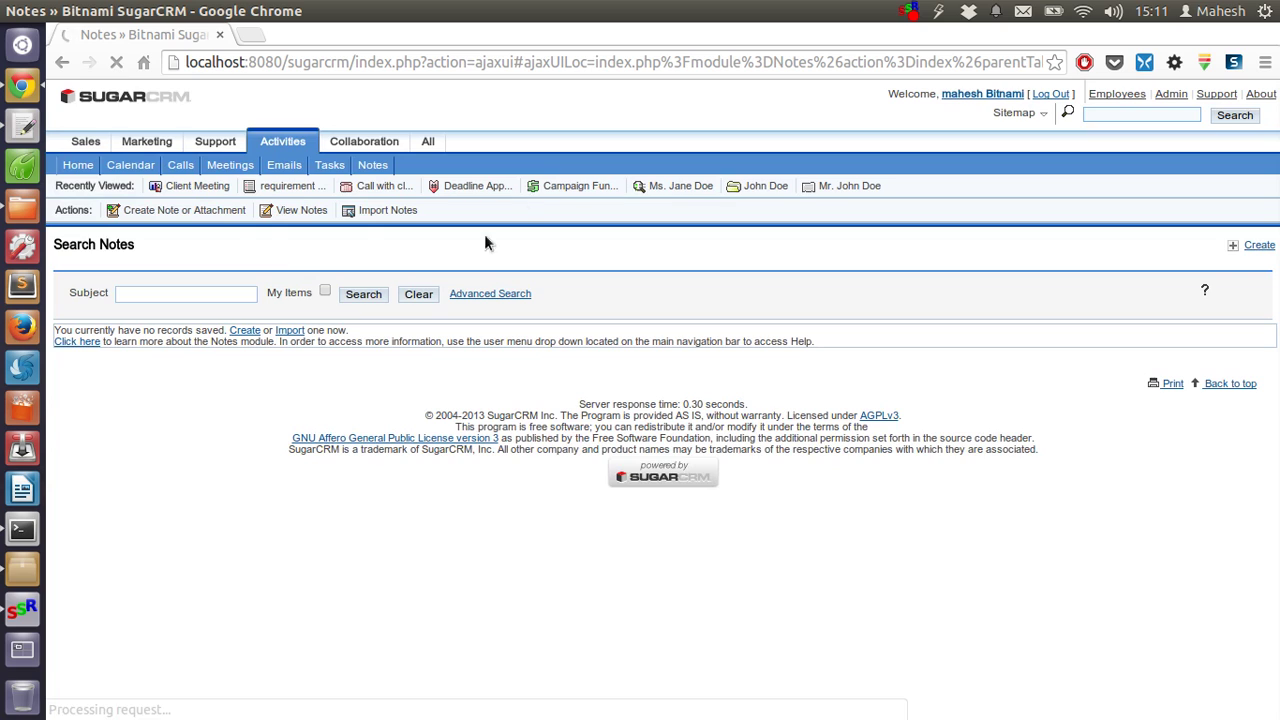
click(200, 212)
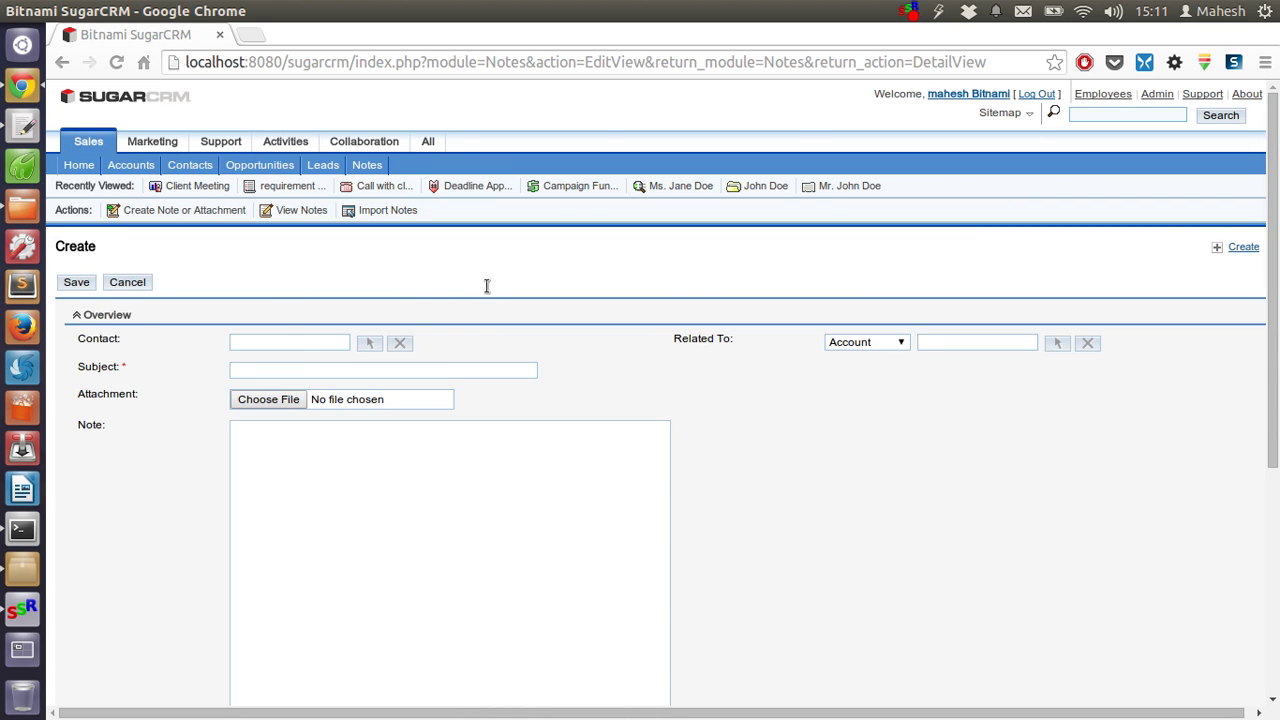
- Save a note with subject 'Note 1' and text 'Note 1 test', leaving Related To as Account
scroll(485, 286, down, 2)
click(262, 180)
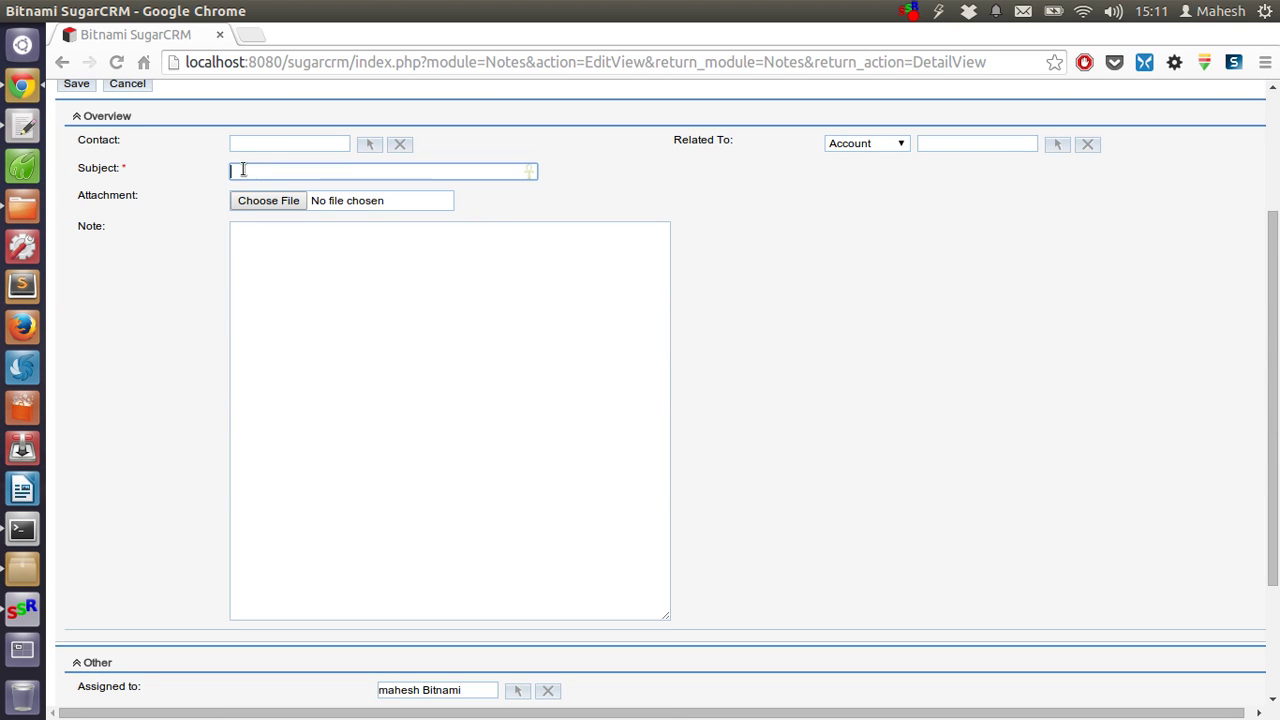
click(281, 261)
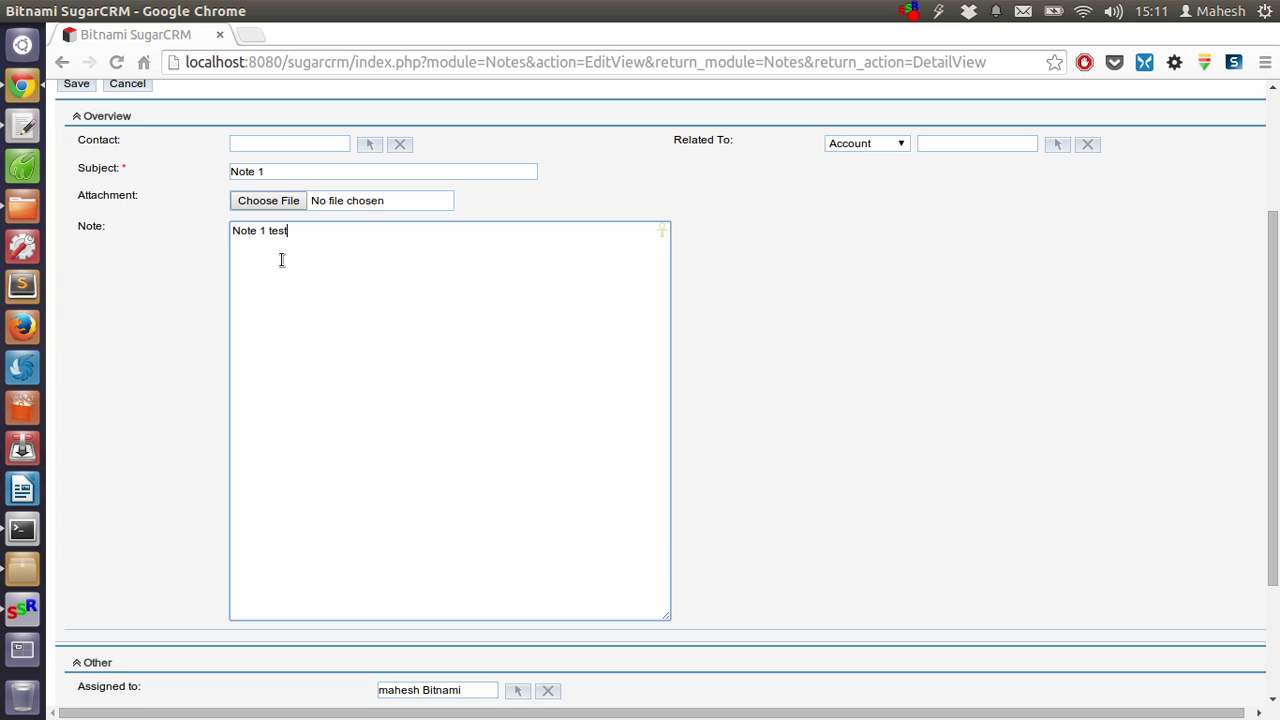
click(852, 146)
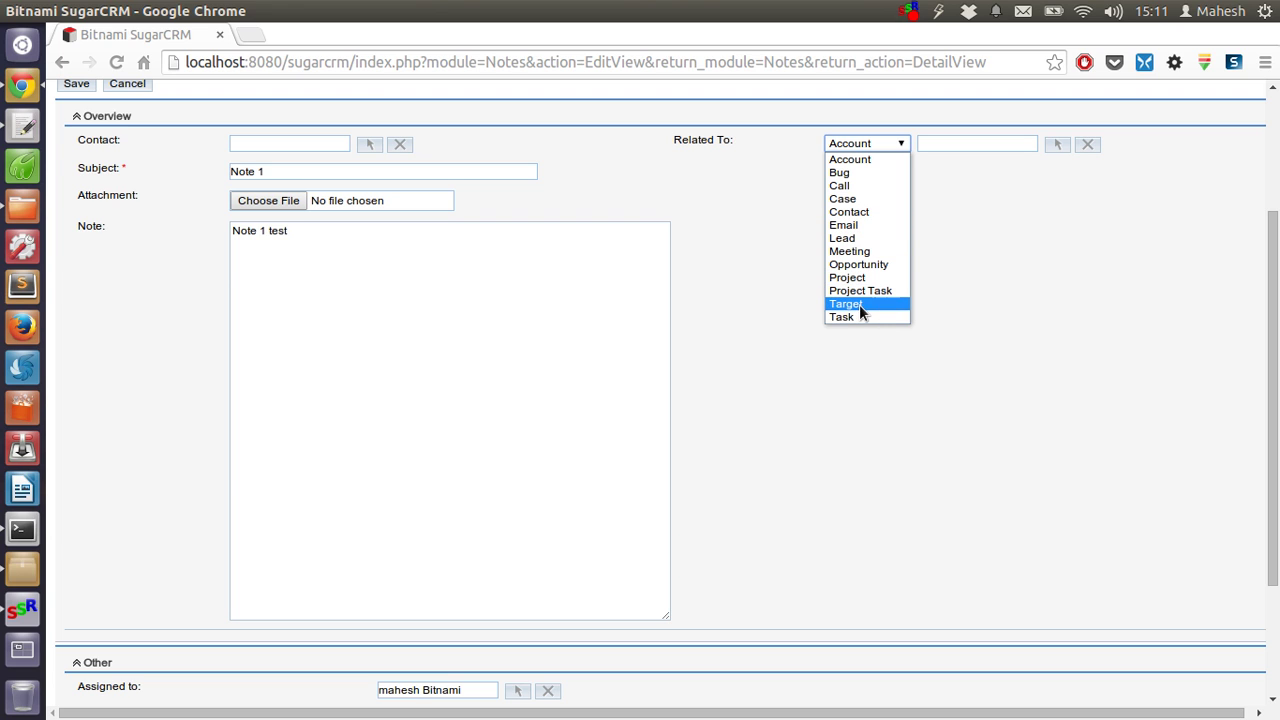
click(969, 167)
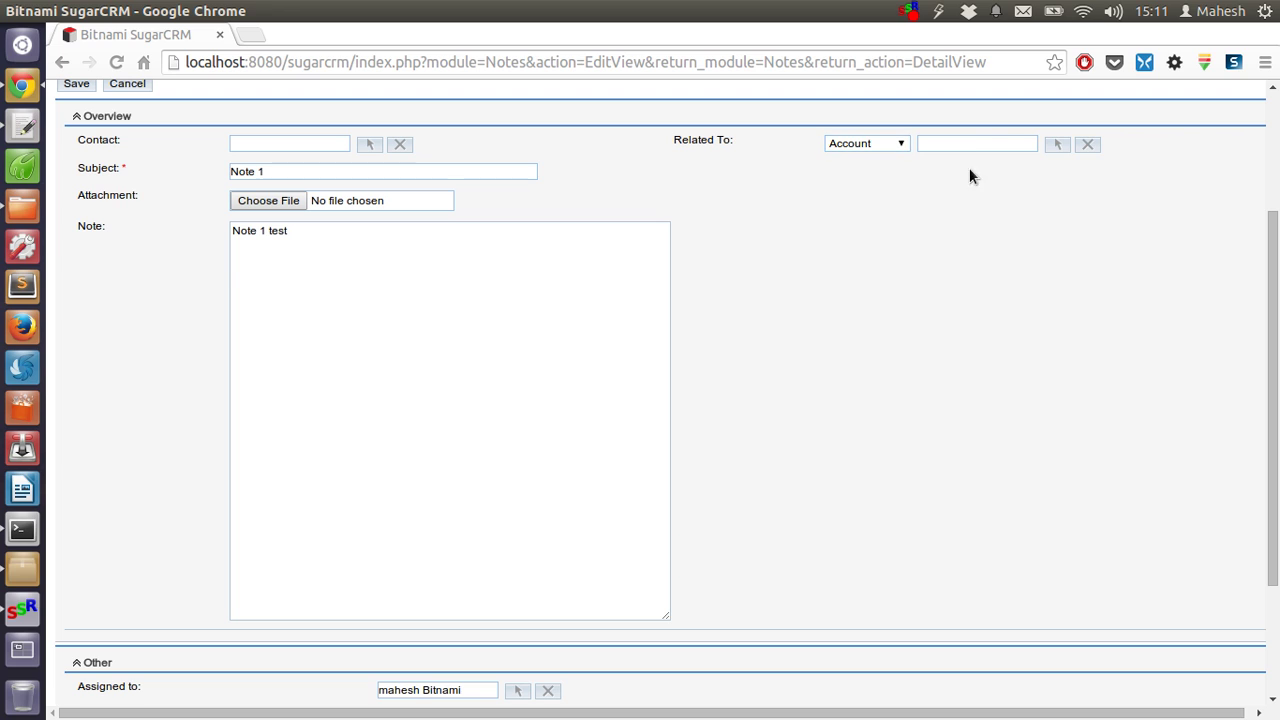
click(971, 145)
click(263, 143)
scroll(141, 318, down, 3)
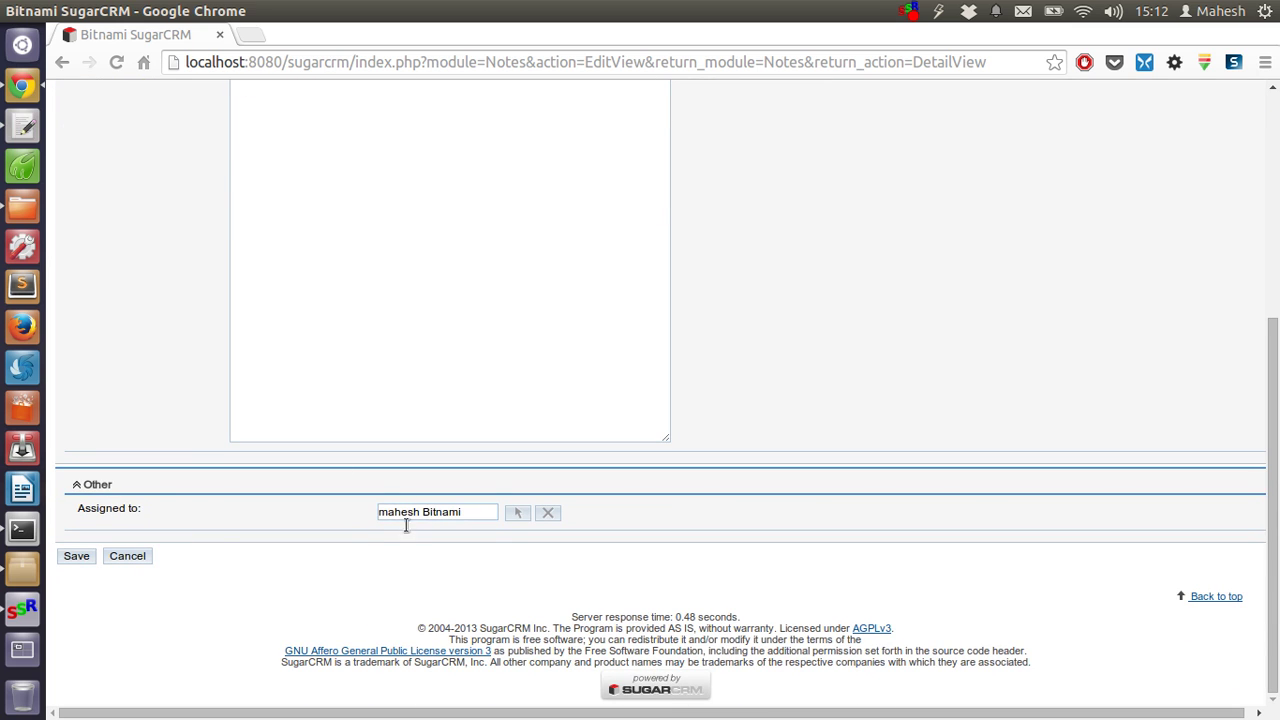
click(86, 558)
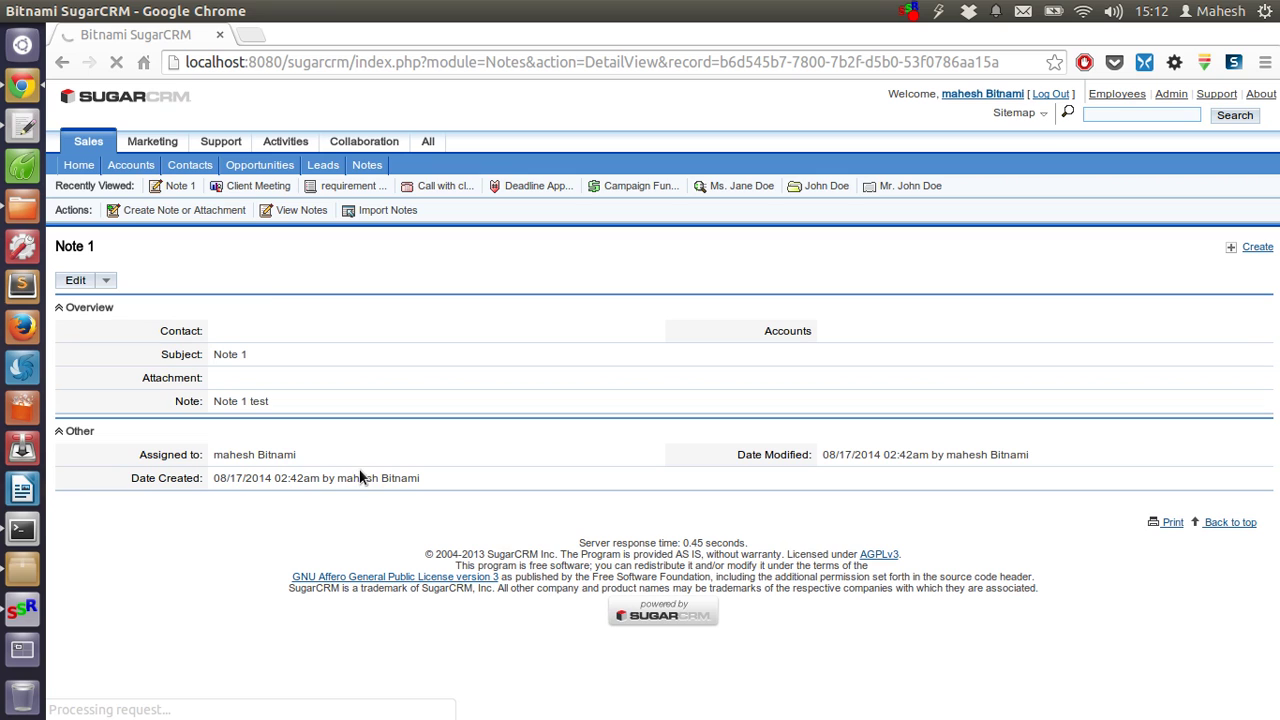
- View the Notes list showing Note 1, created 08/17/2014 02:42am
click(290, 212)
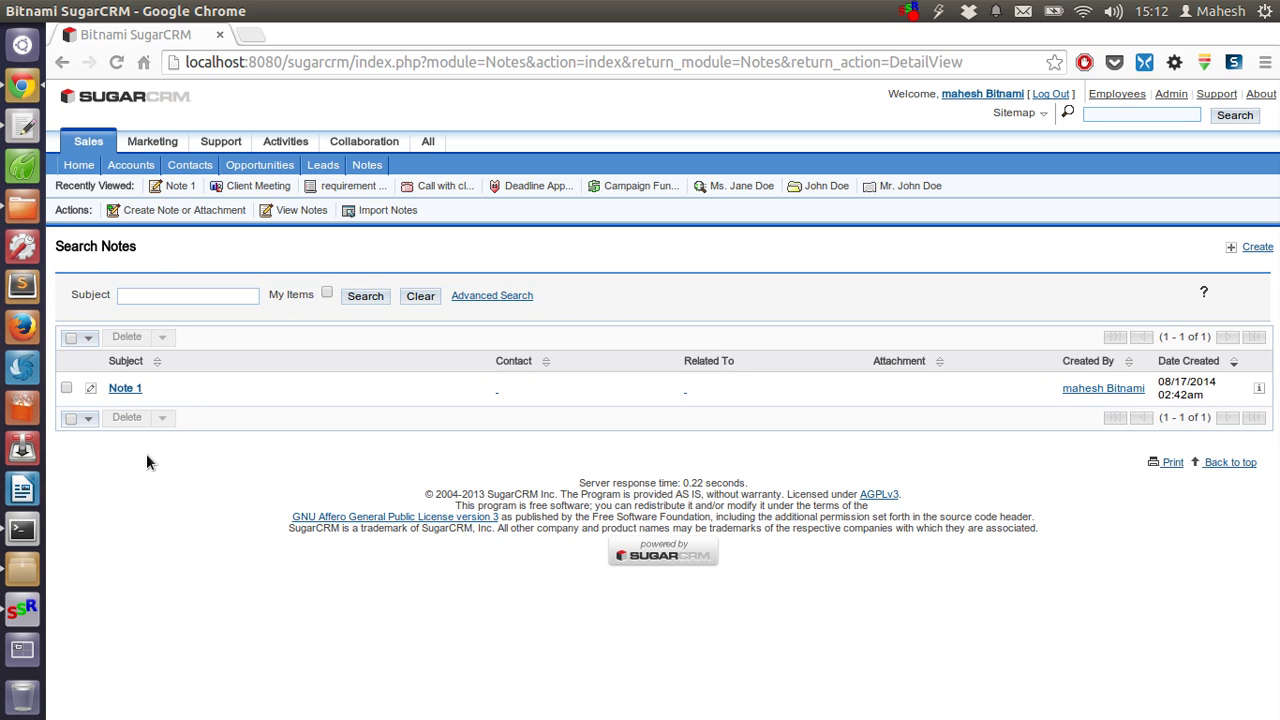
click(279, 141)
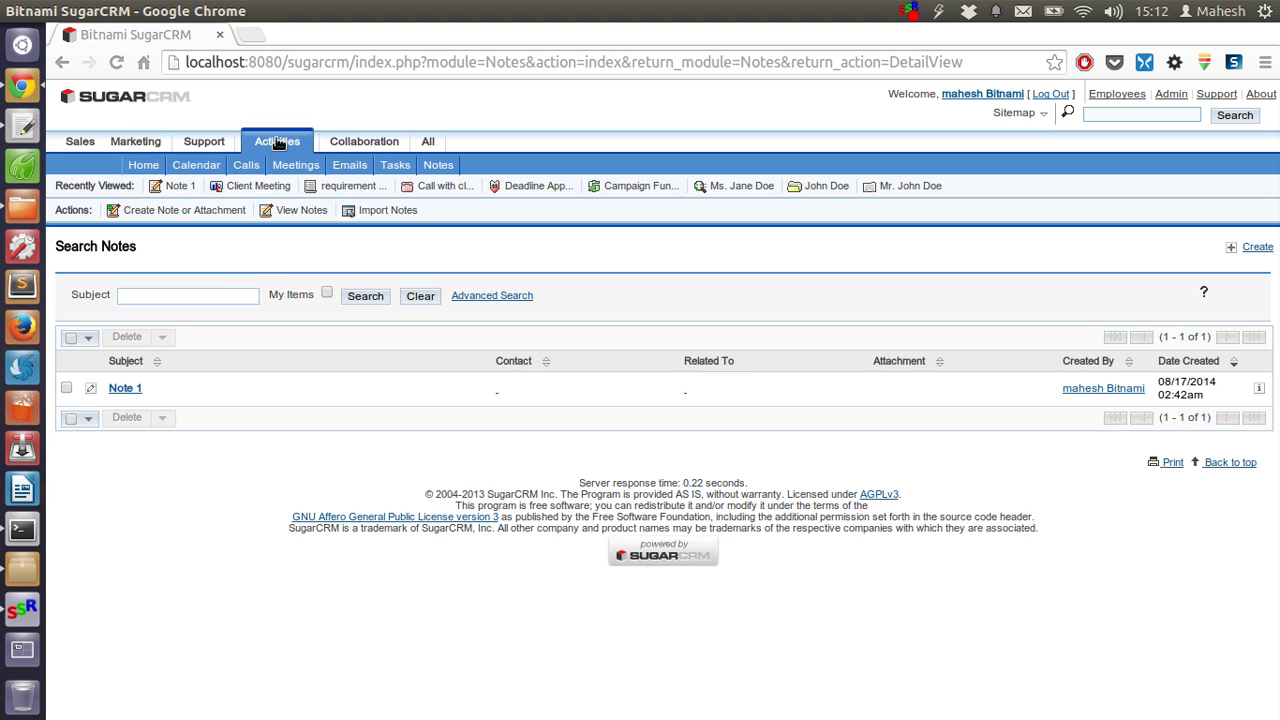
- Reopen the Calendar and scroll up to 12:00am to show the August 18–20 call, meeting and task
click(192, 164)
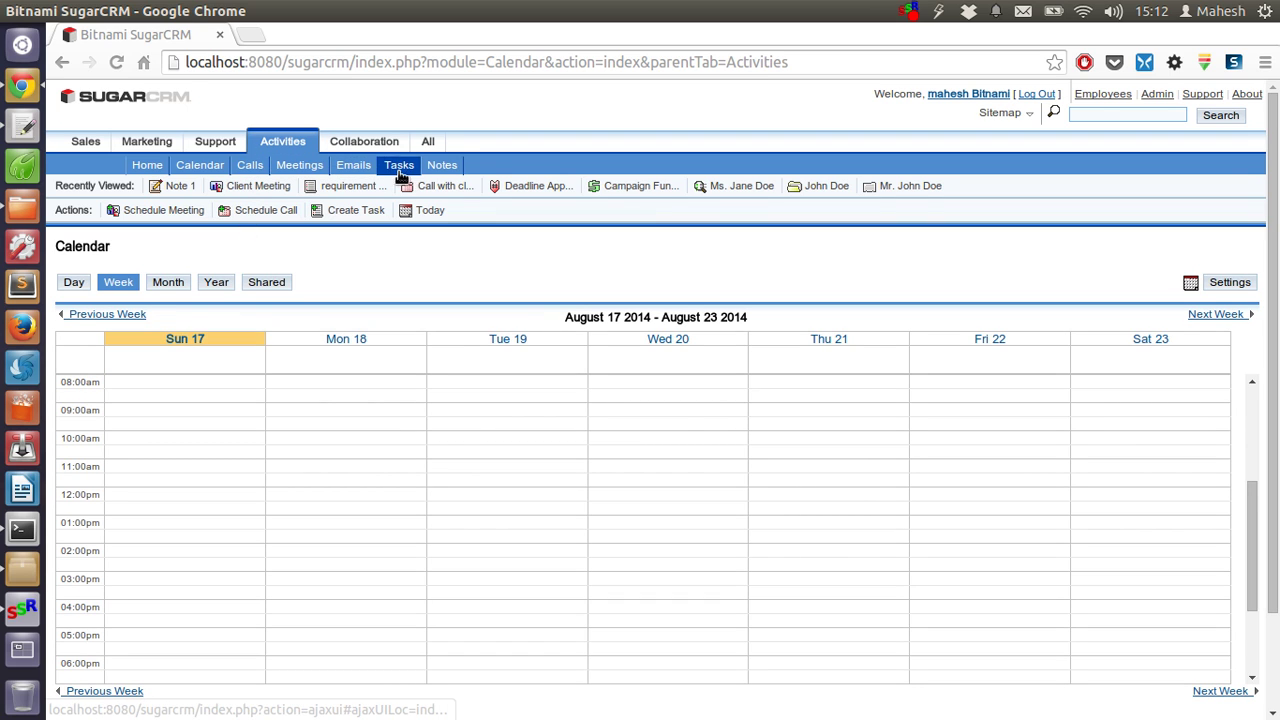
scroll(416, 432, up, 5)
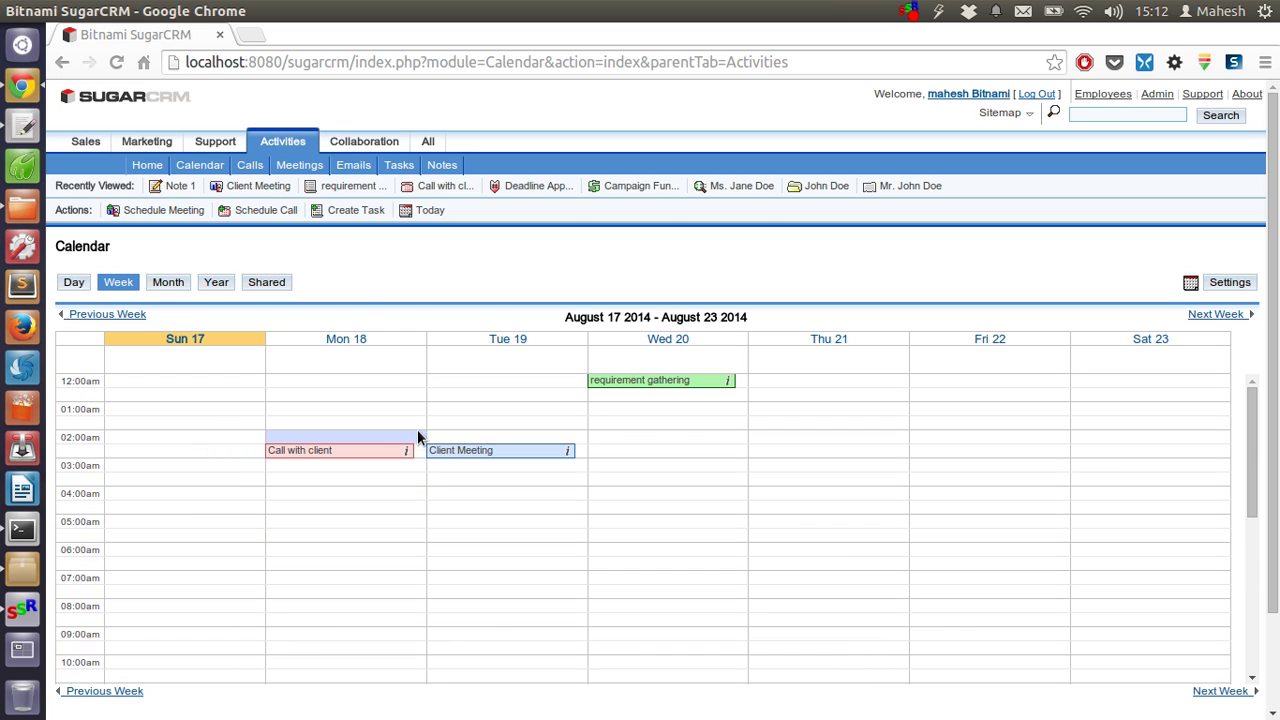